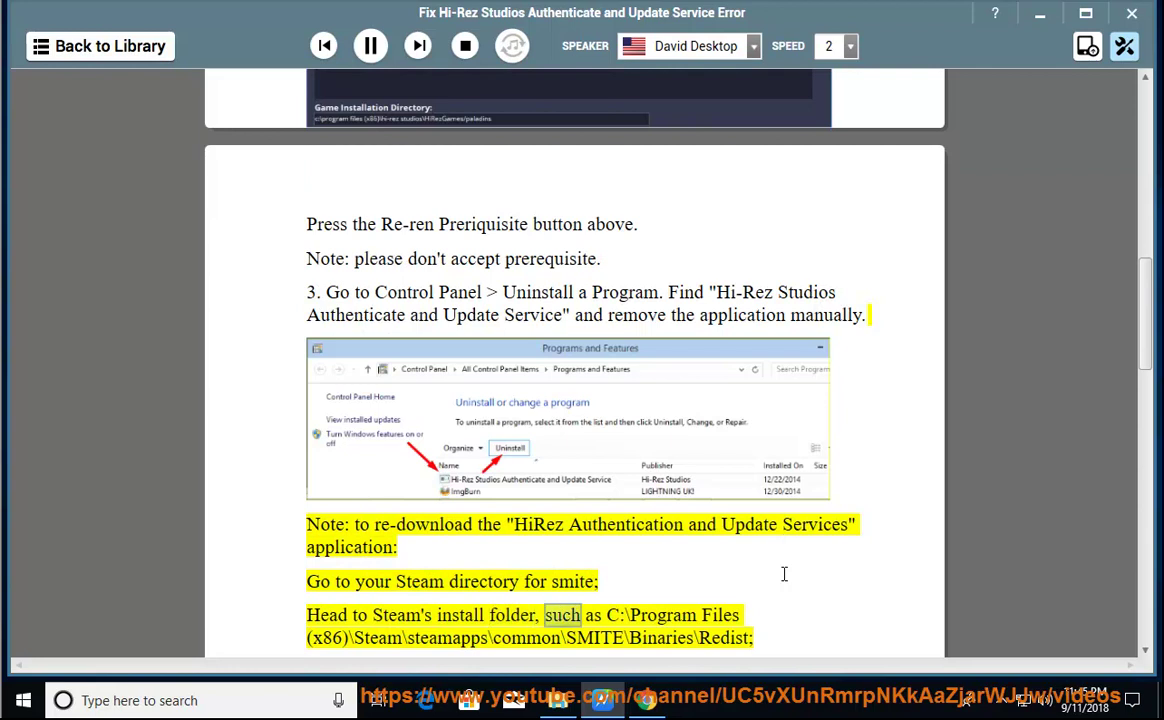
View the Steam steamapps folder in File Explorer and return to the troubleshooting guide
scroll(784, 574, down, 1)
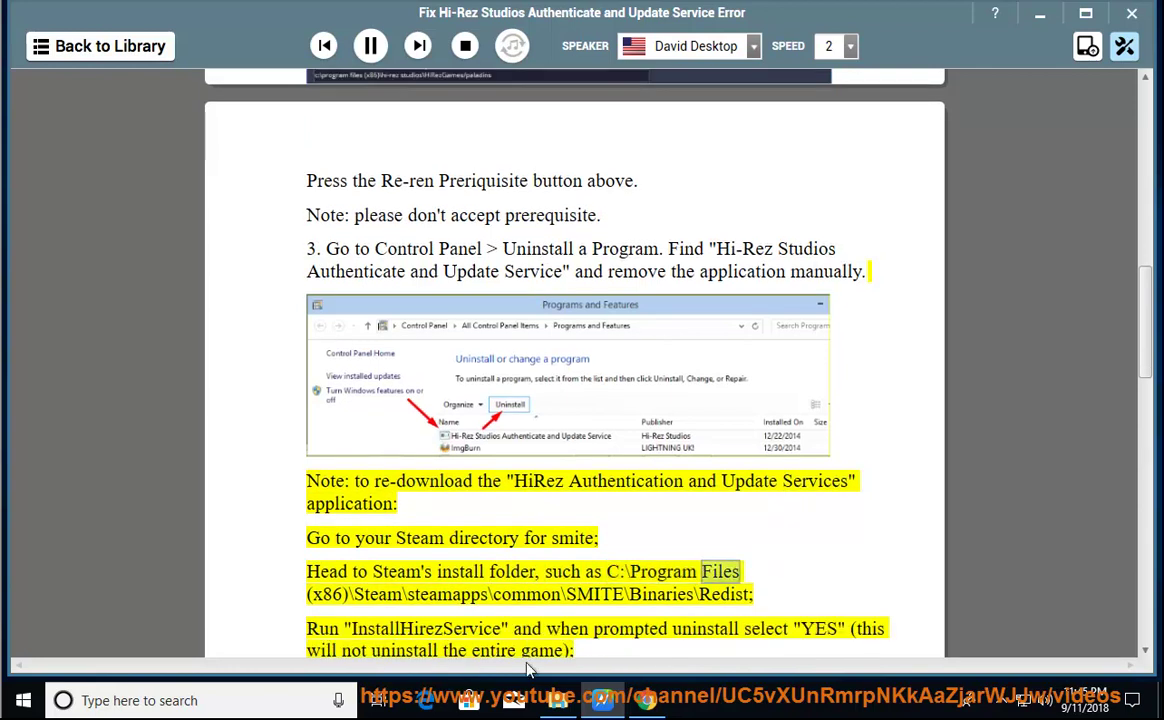
click(560, 701)
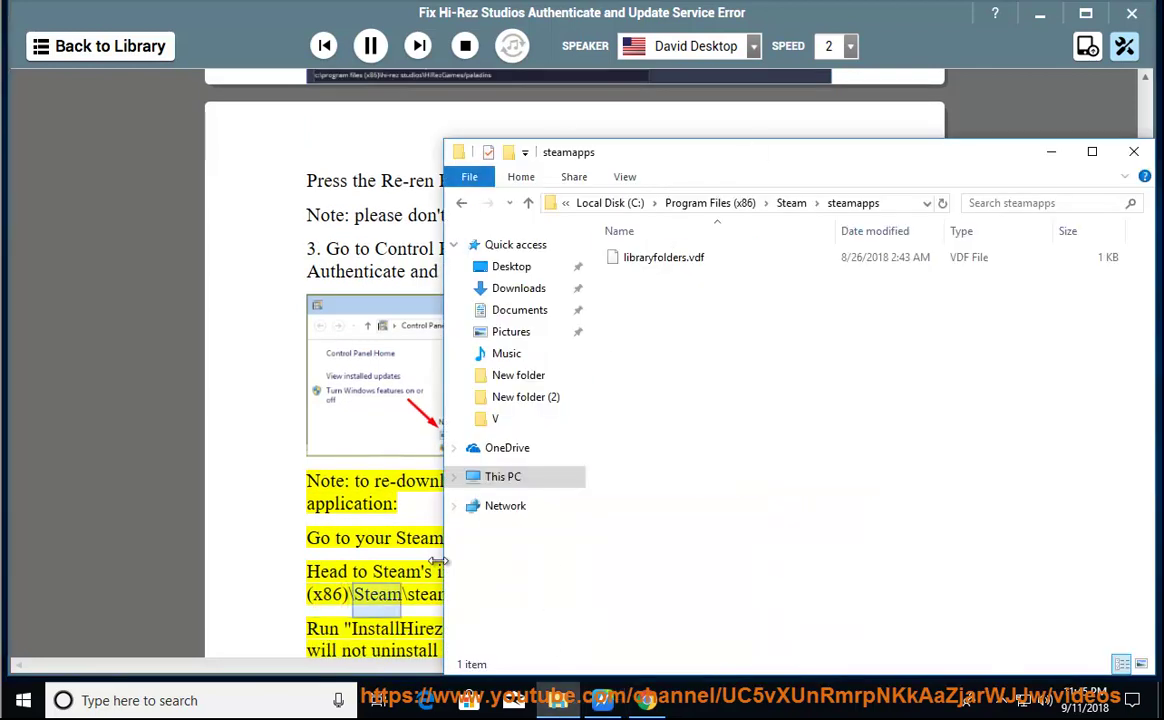
click(418, 436)
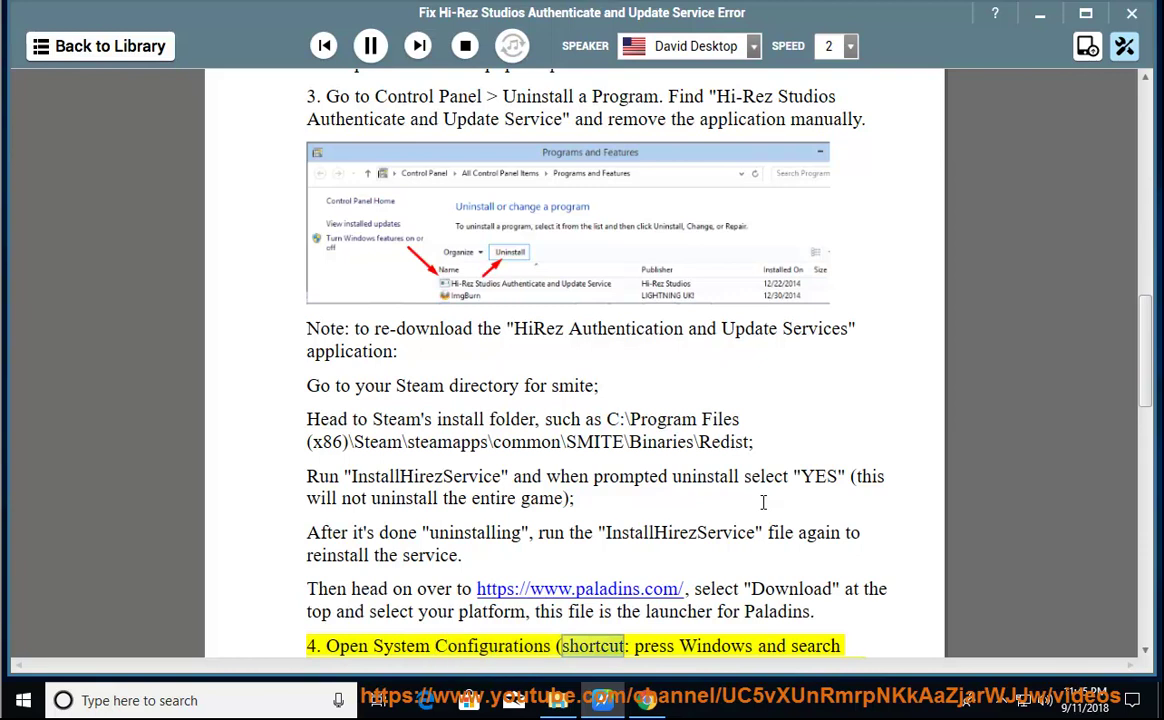
Run MSCONFIG to open System Configuration, pause the guide's narration and bring the configuration window to the front
key(super+r)
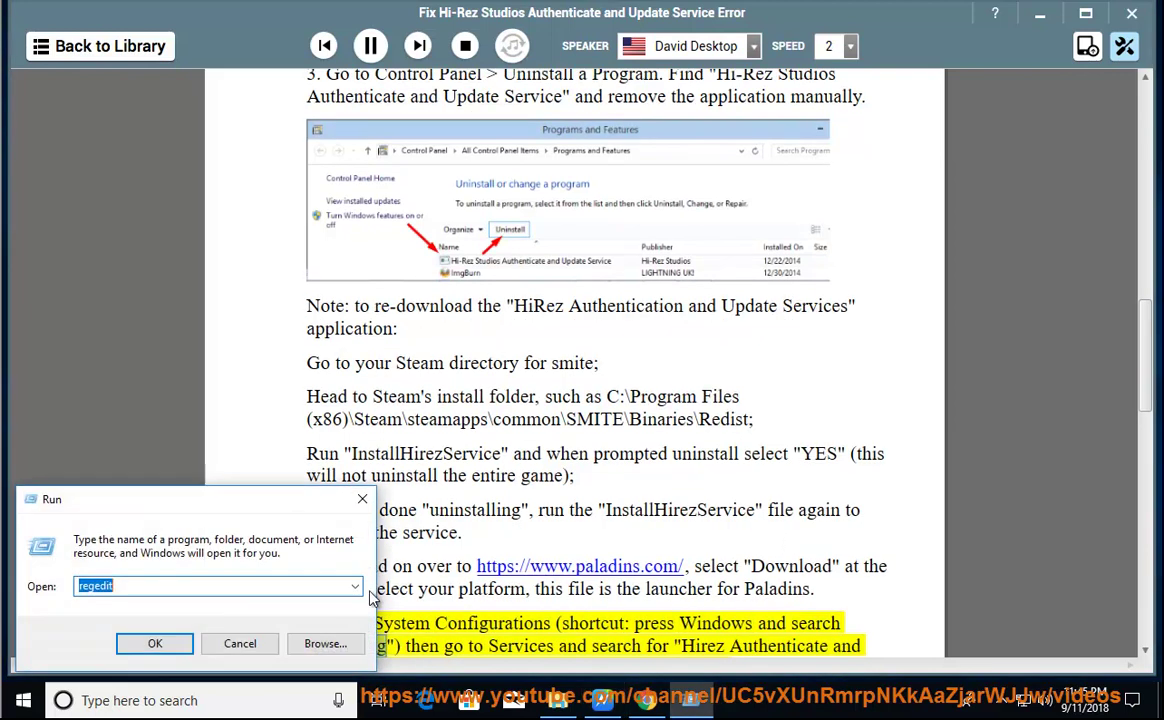
click(354, 586)
click(220, 625)
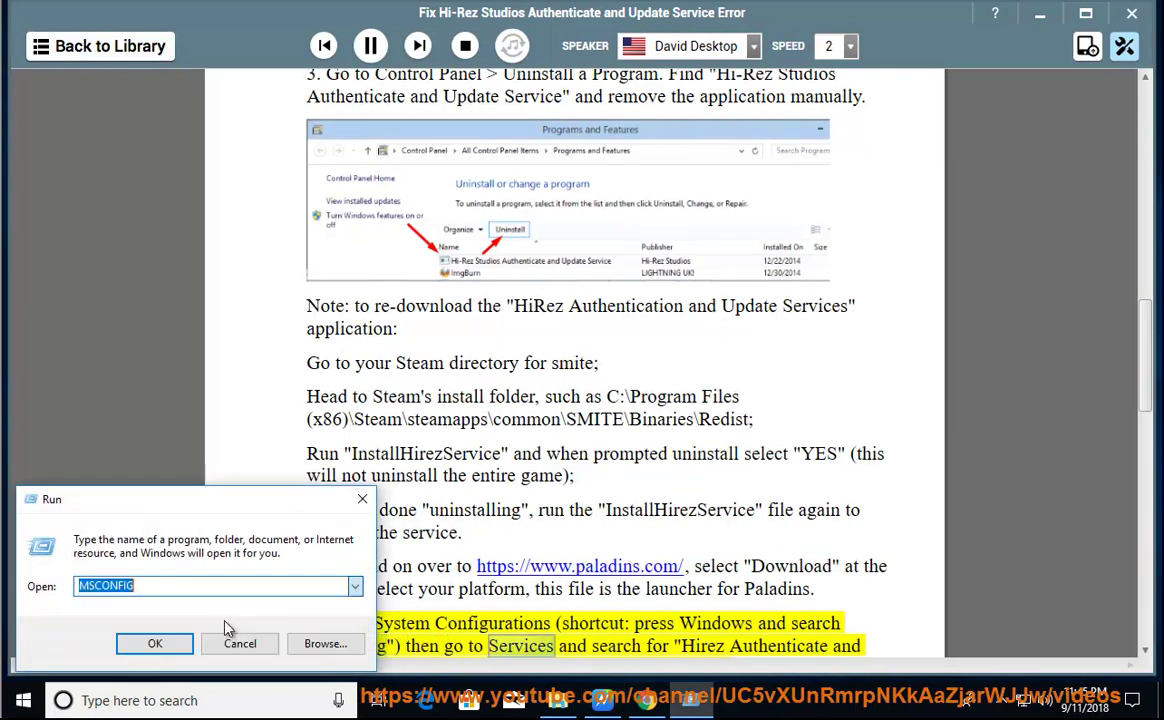
click(155, 645)
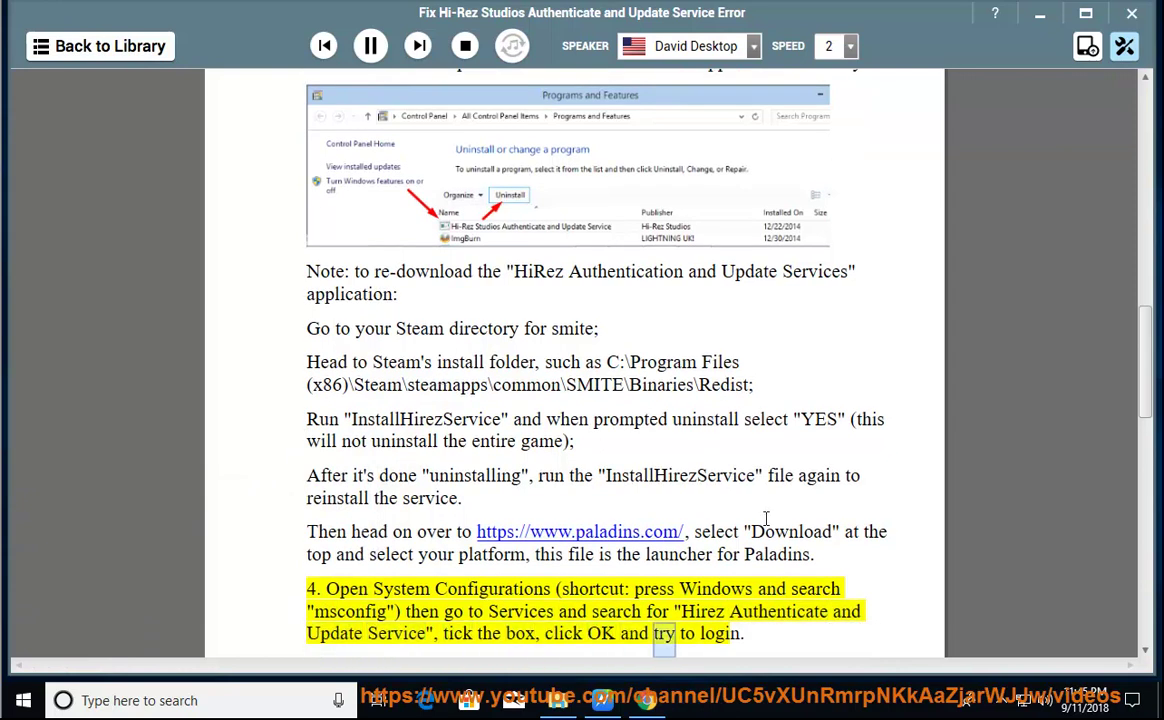
click(370, 46)
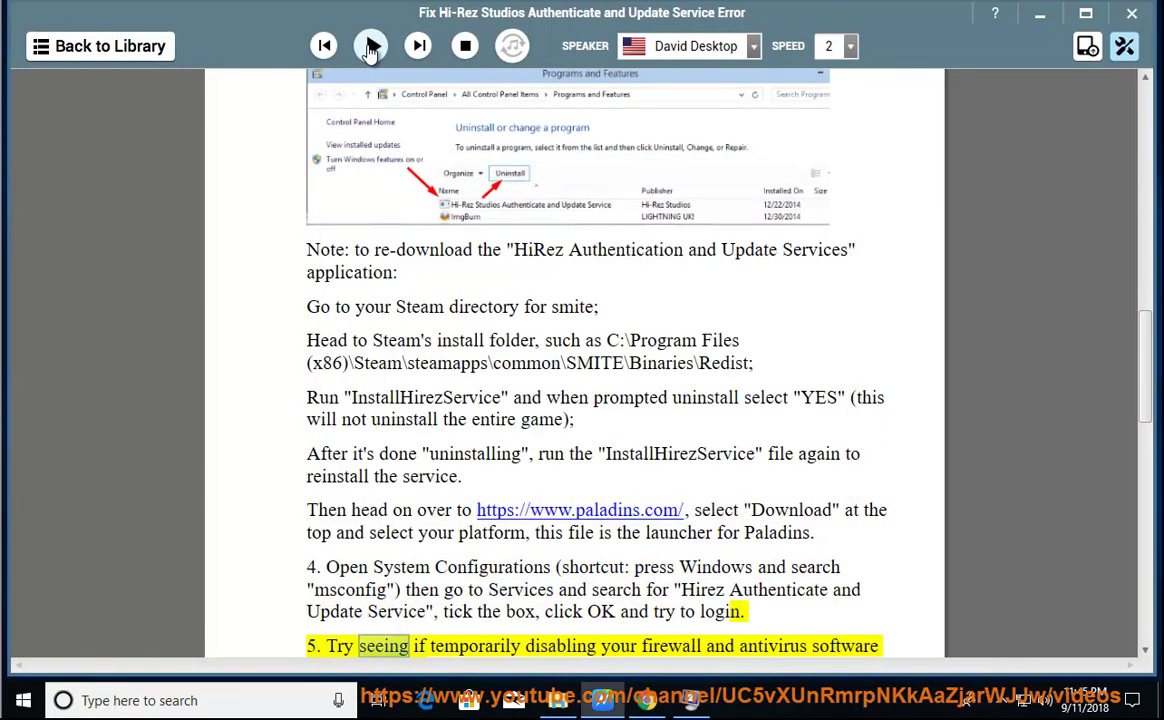
click(690, 700)
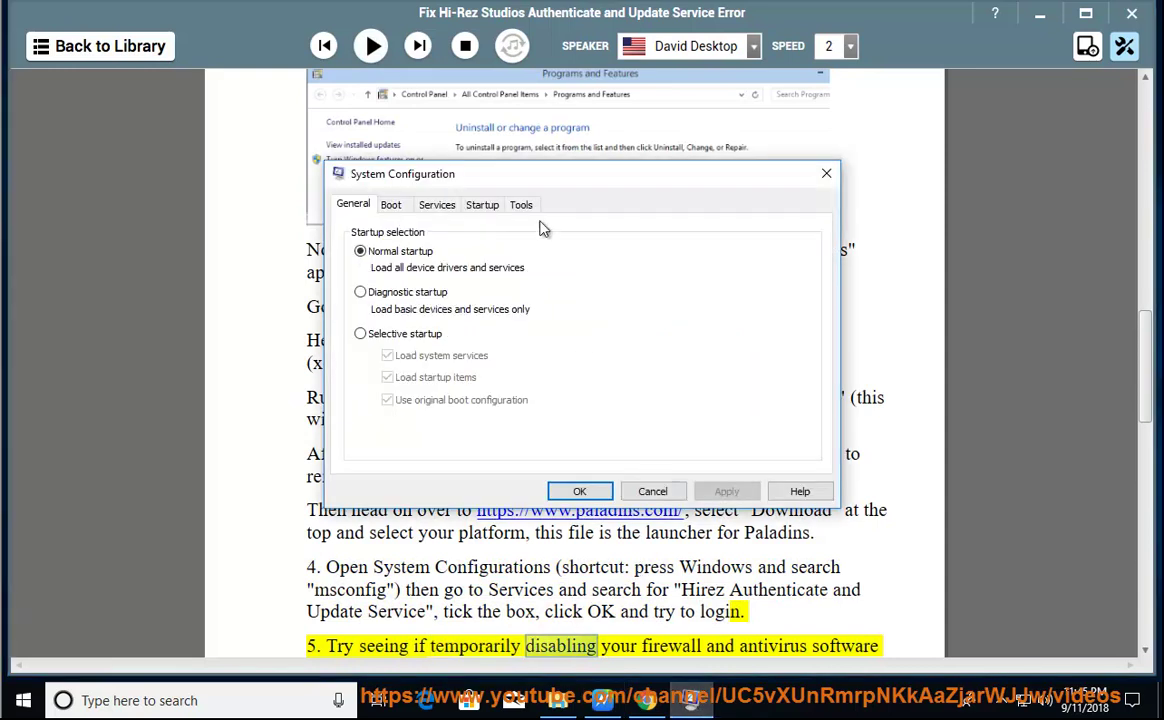
Toggle the Human Interface Device Service entry in System Configuration's services list and resume the guide's narration
drag(533, 178, 631, 168)
click(535, 197)
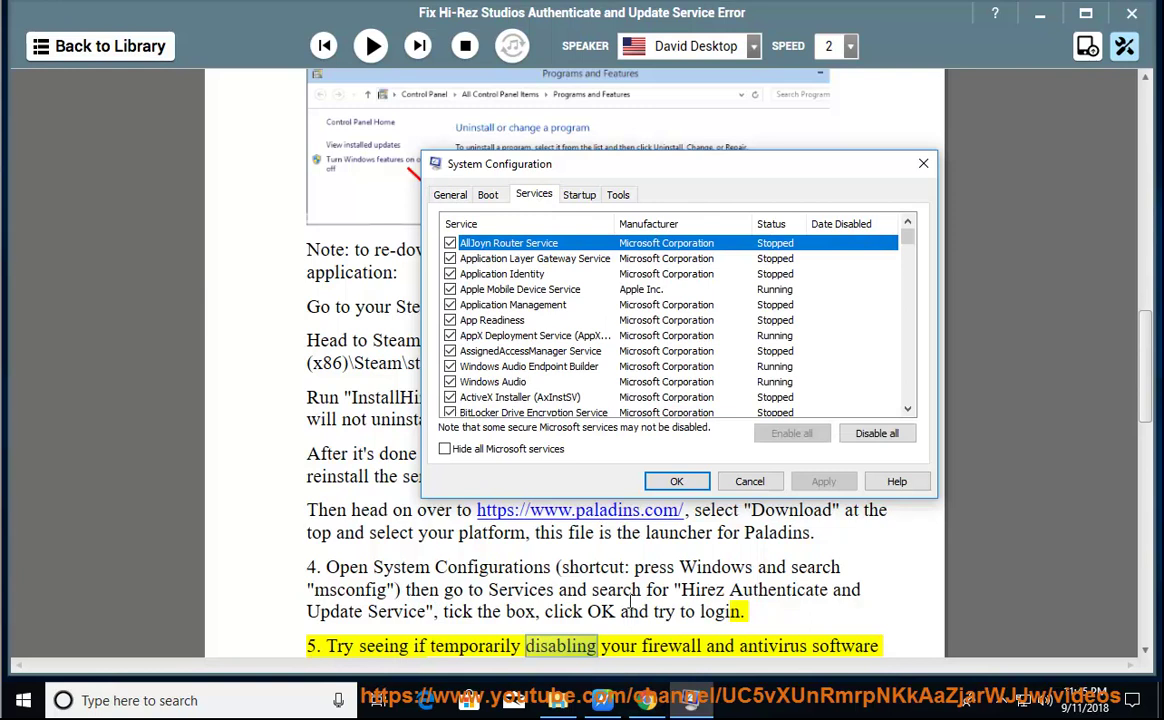
click(540, 355)
key(h)
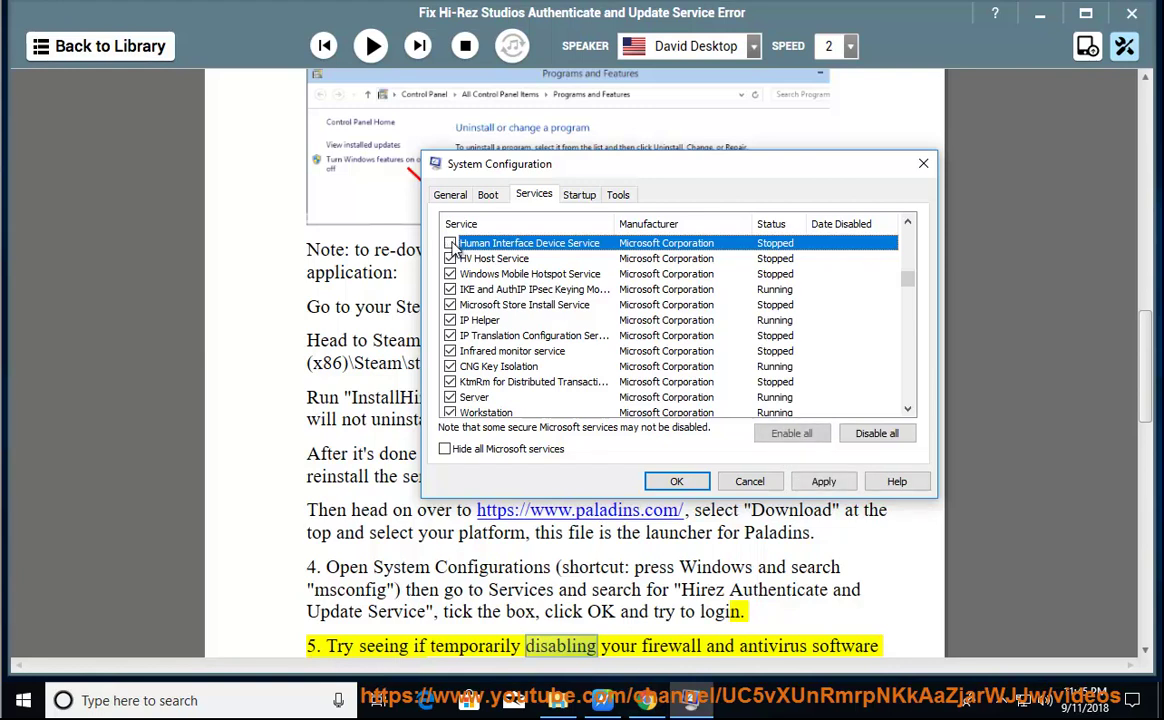
click(450, 243)
click(731, 593)
click(371, 46)
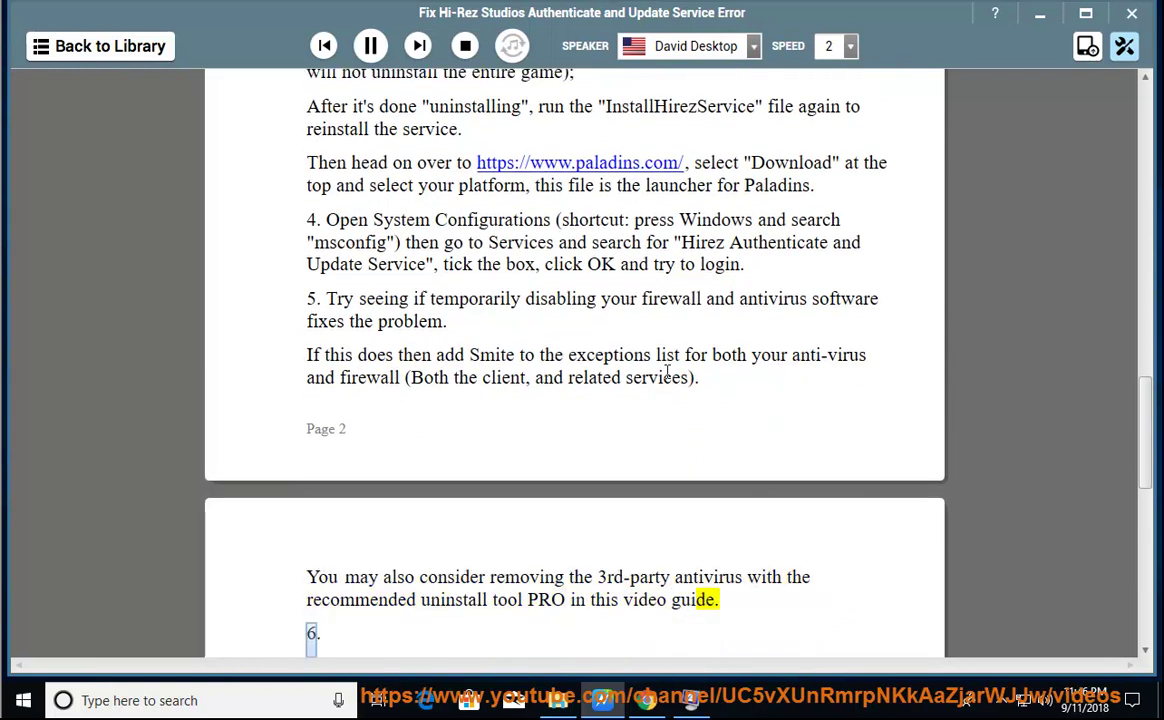
Pause the guide's narration at the firewall advice and search for firewall to open Windows Defender Firewall with Advanced Security
click(360, 50)
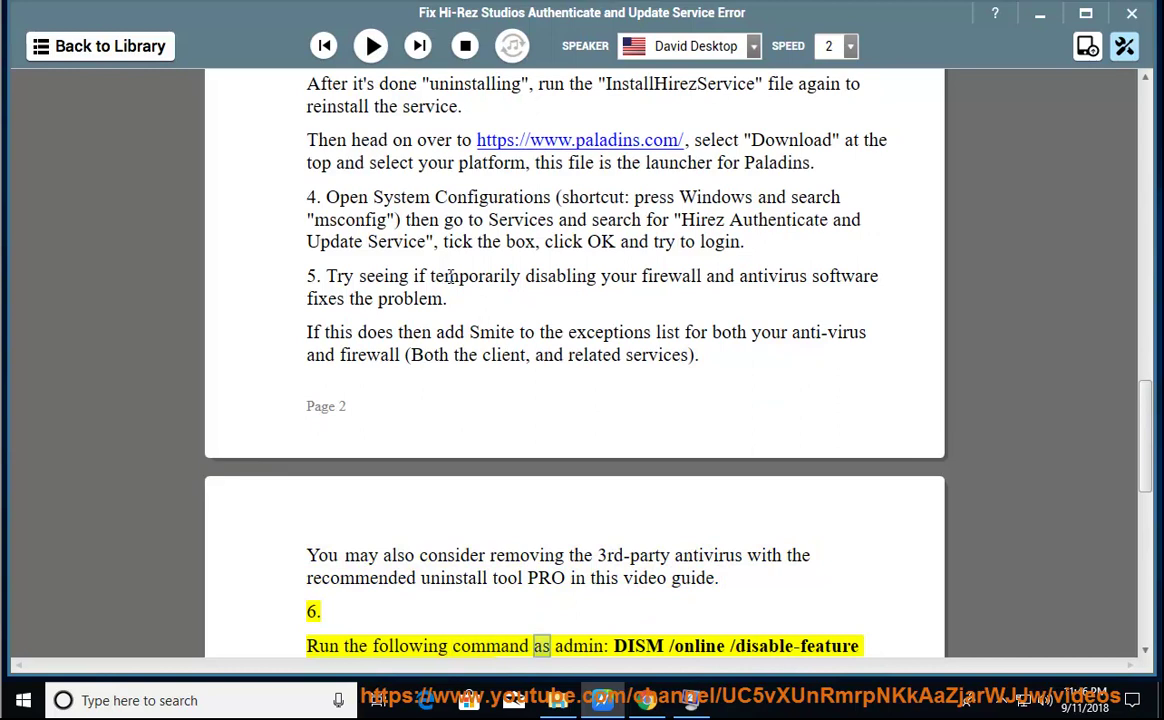
drag(569, 276, 803, 278)
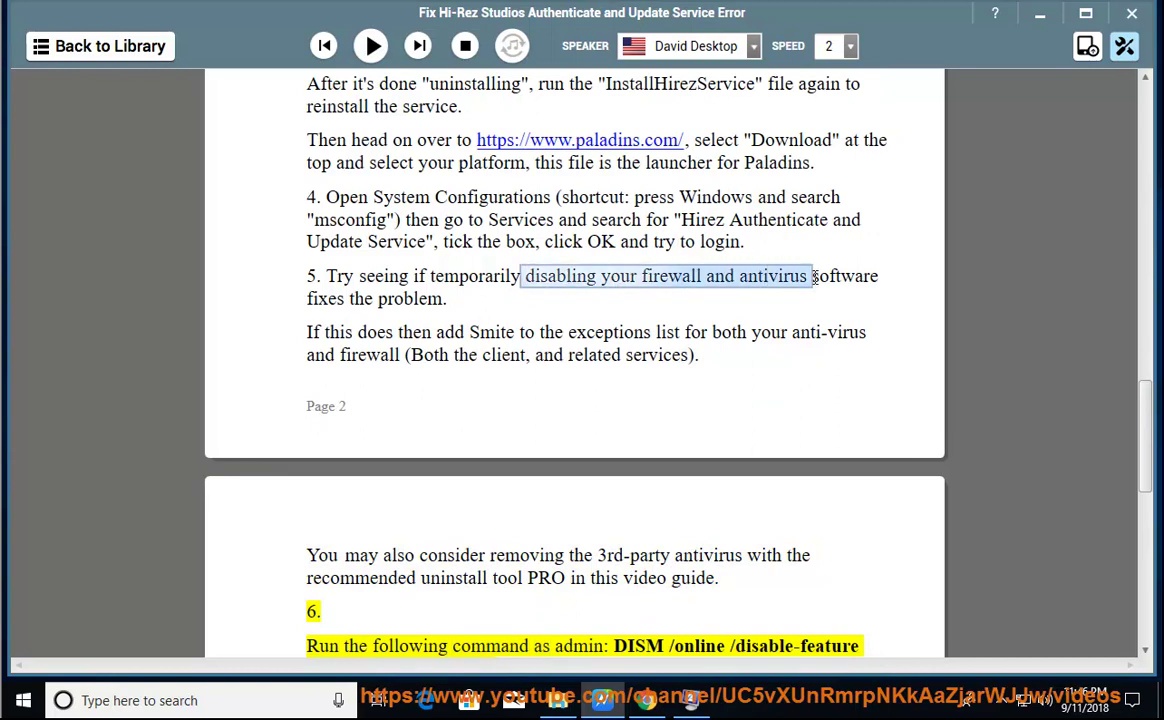
click(86, 697)
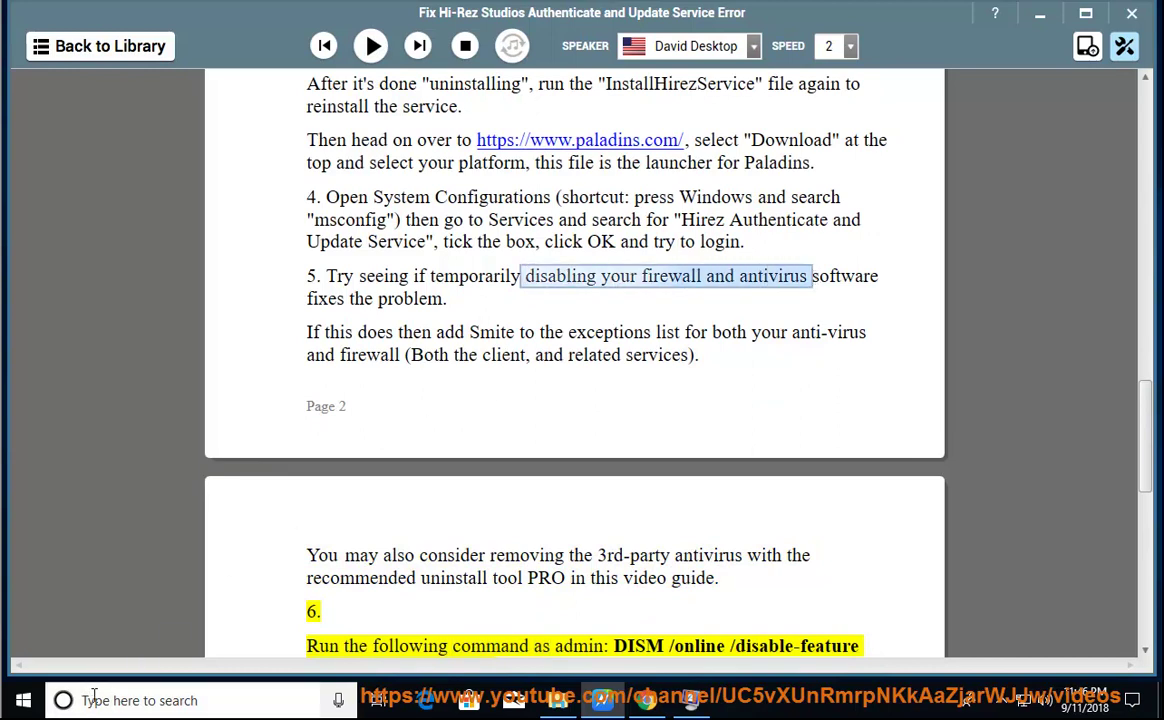
text(firewall)
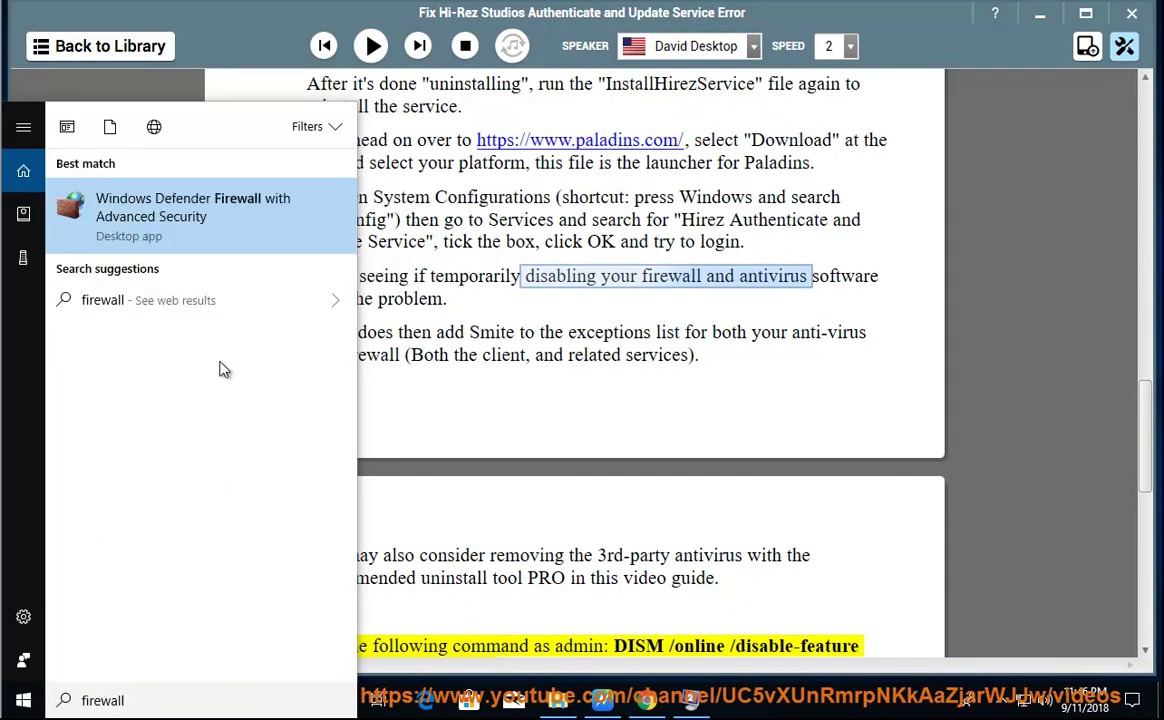
click(213, 248)
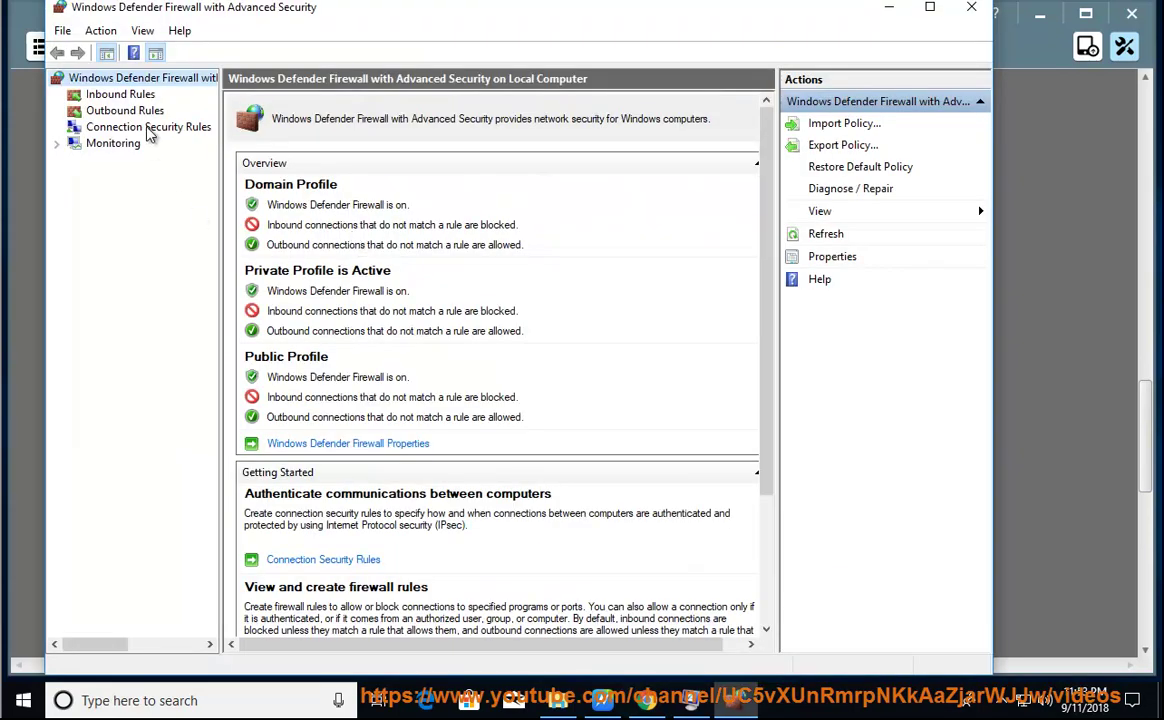
Start a new outbound firewall rule of the Program type
click(141, 112)
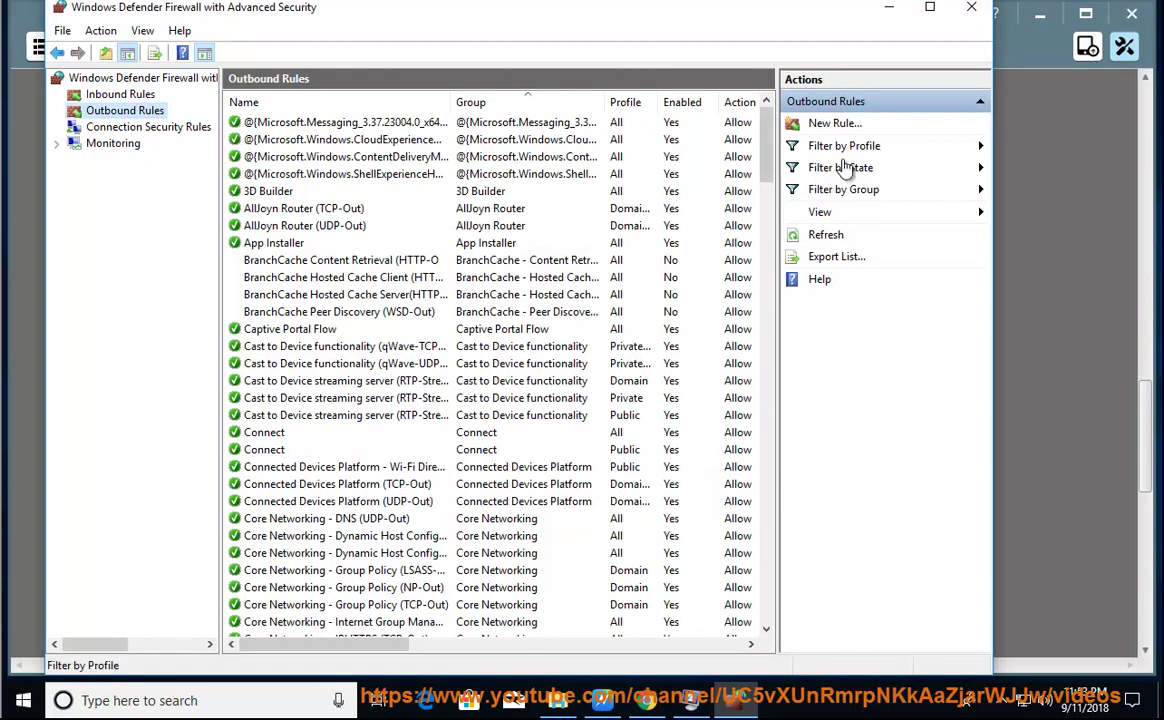
click(835, 123)
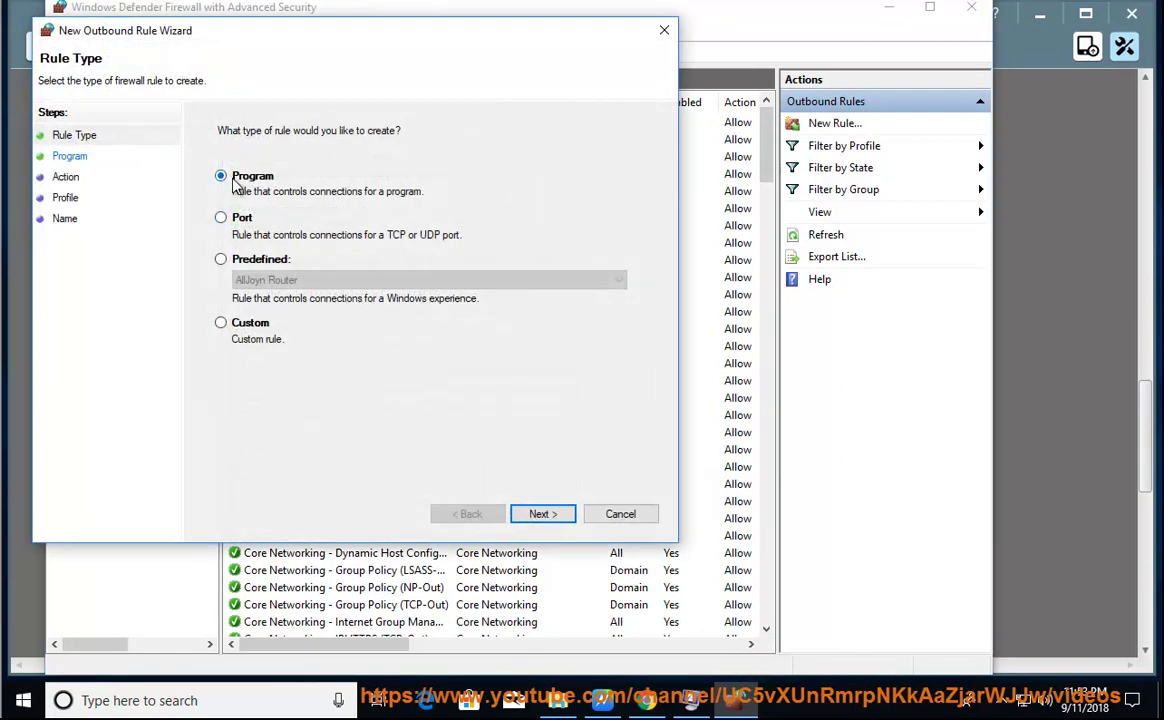
click(541, 514)
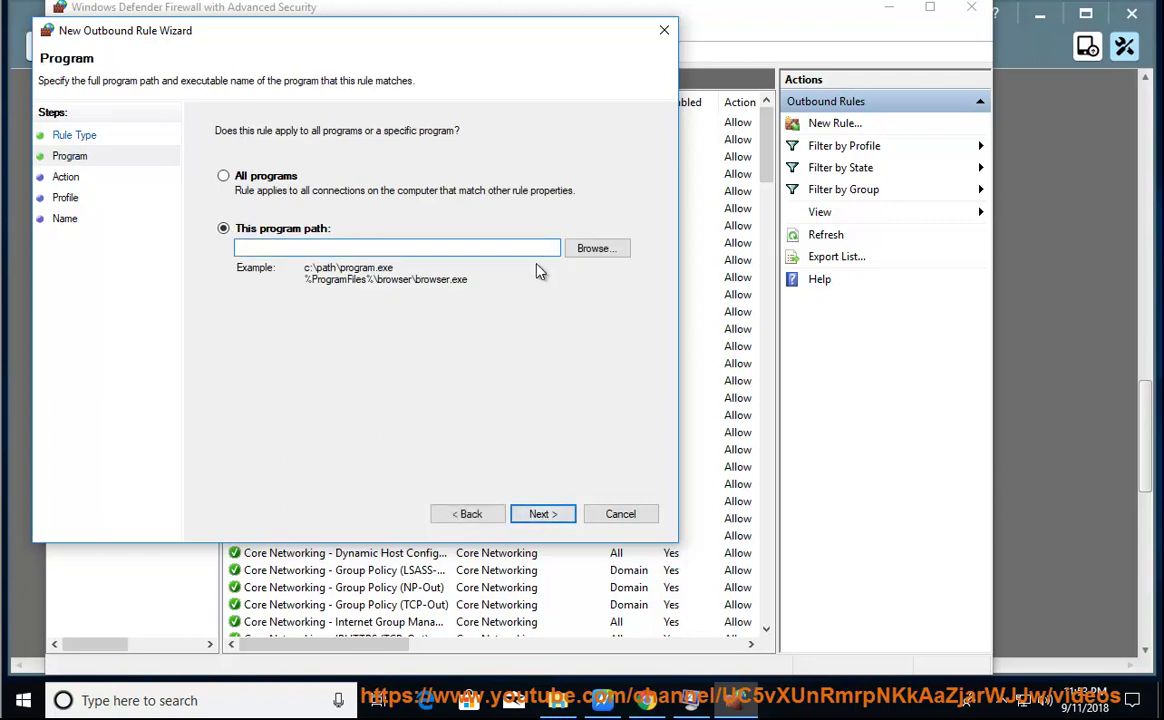
Try to choose the outbound rule's program from Program Files (x86)\Steam\steamapps and continue the wizard
click(598, 248)
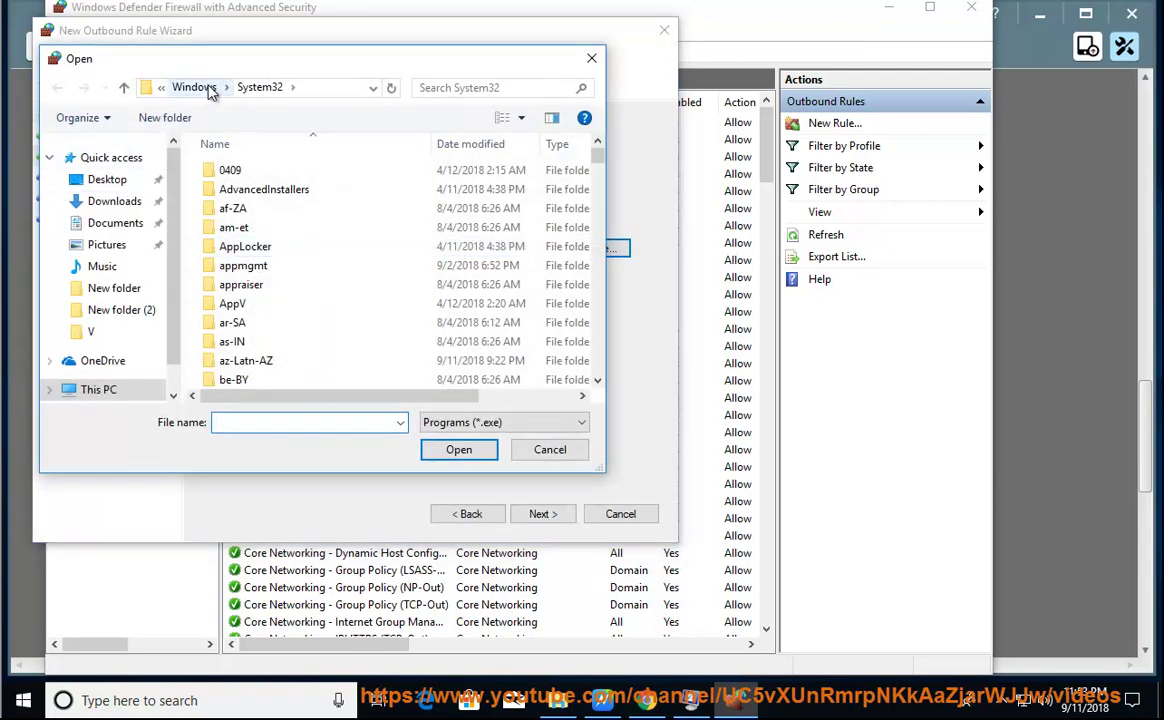
click(207, 86)
click(209, 88)
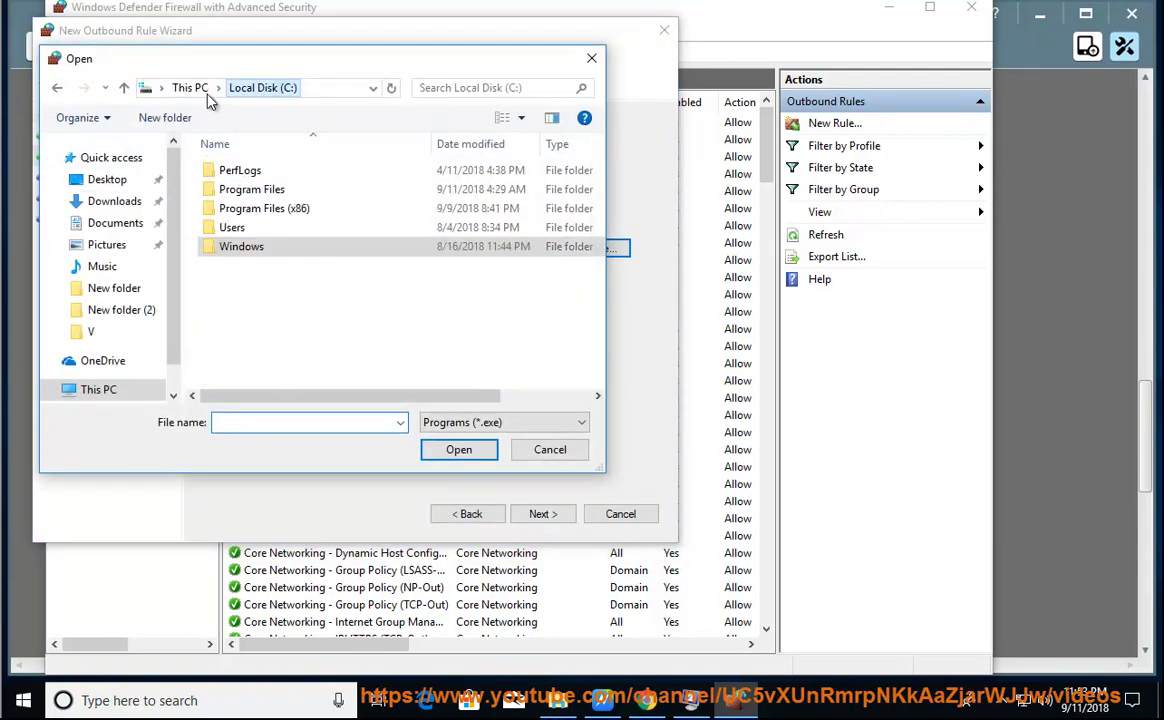
double_click(255, 209)
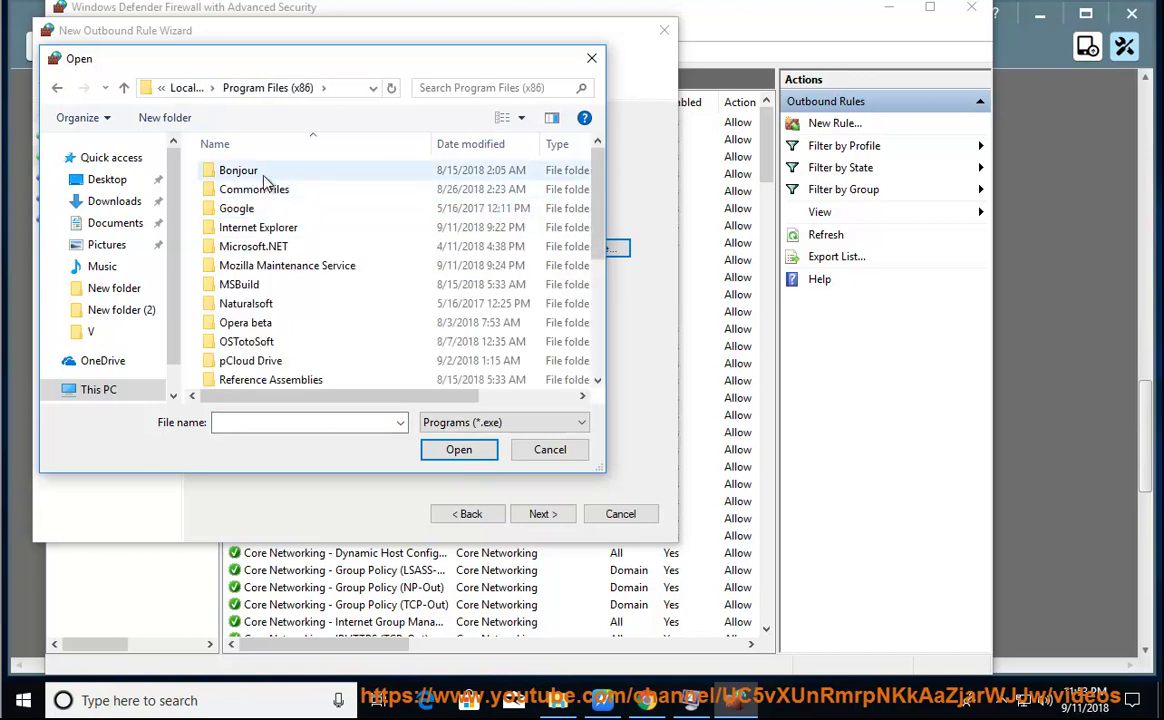
click(250, 341)
scroll(240, 350, down, 2)
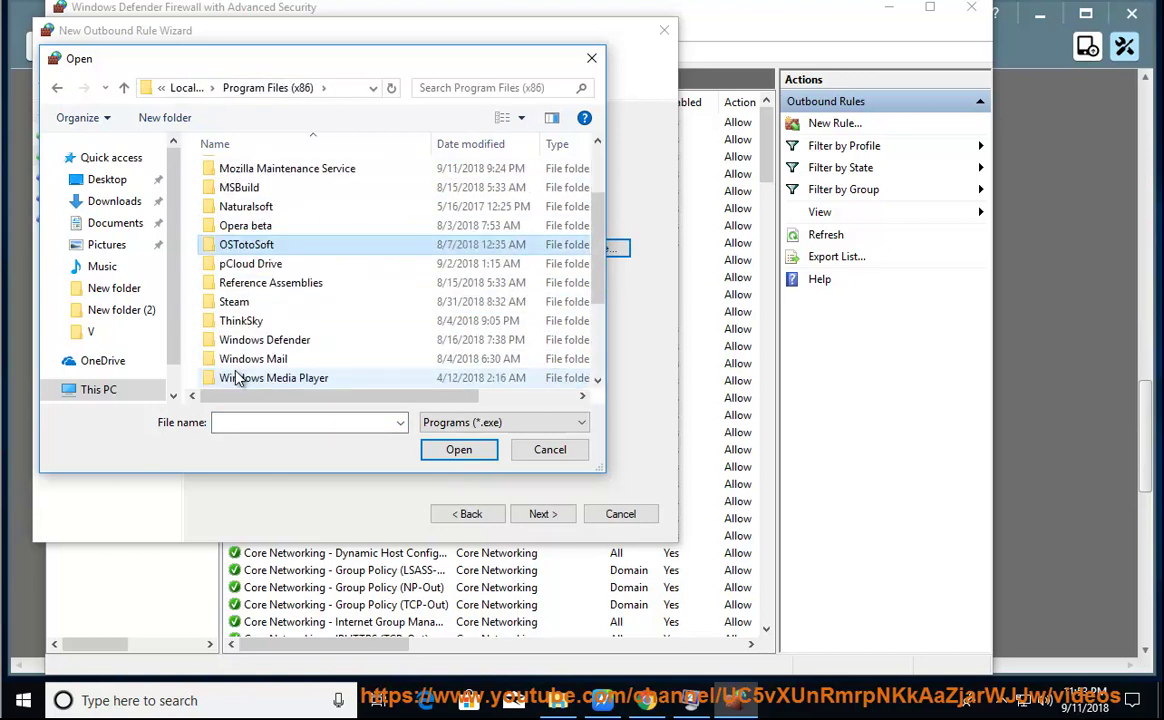
click(245, 304)
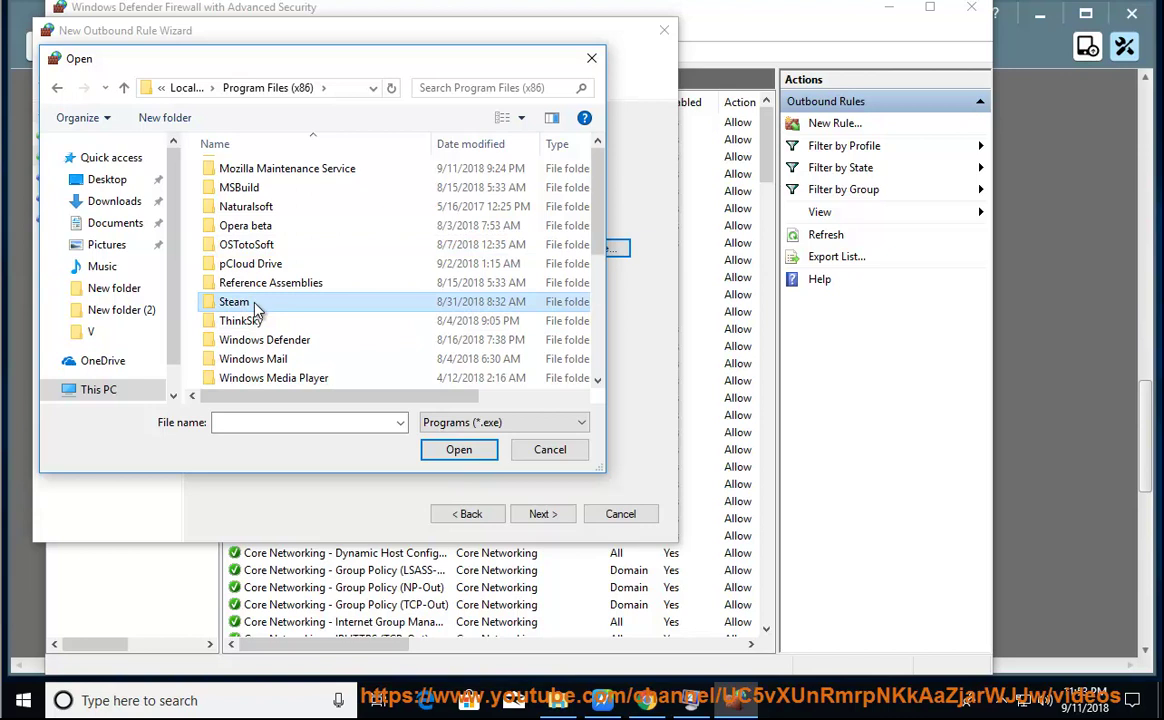
double_click(240, 302)
scroll(255, 330, down, 2)
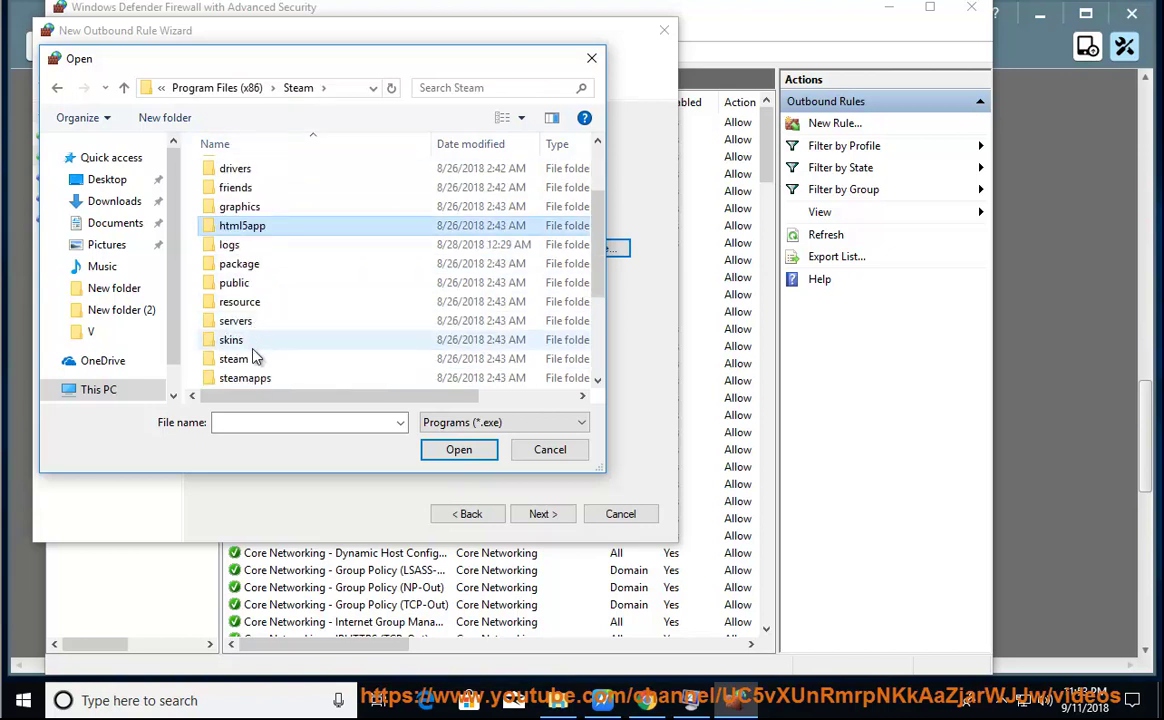
double_click(245, 378)
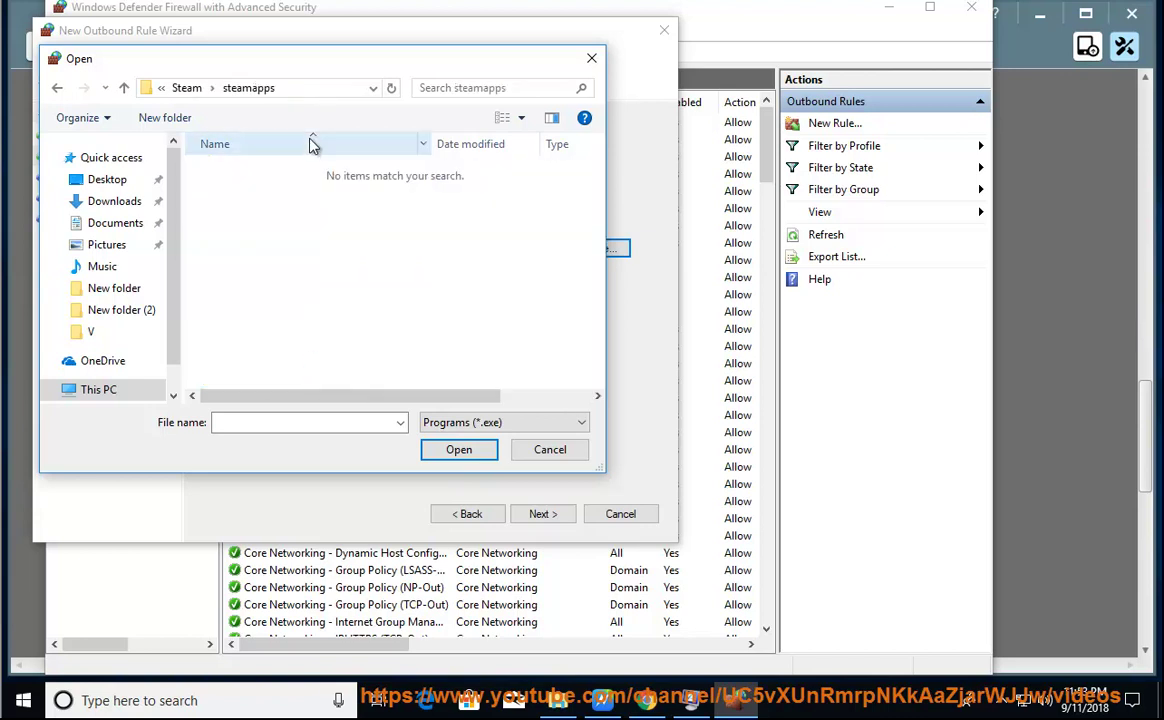
click(550, 452)
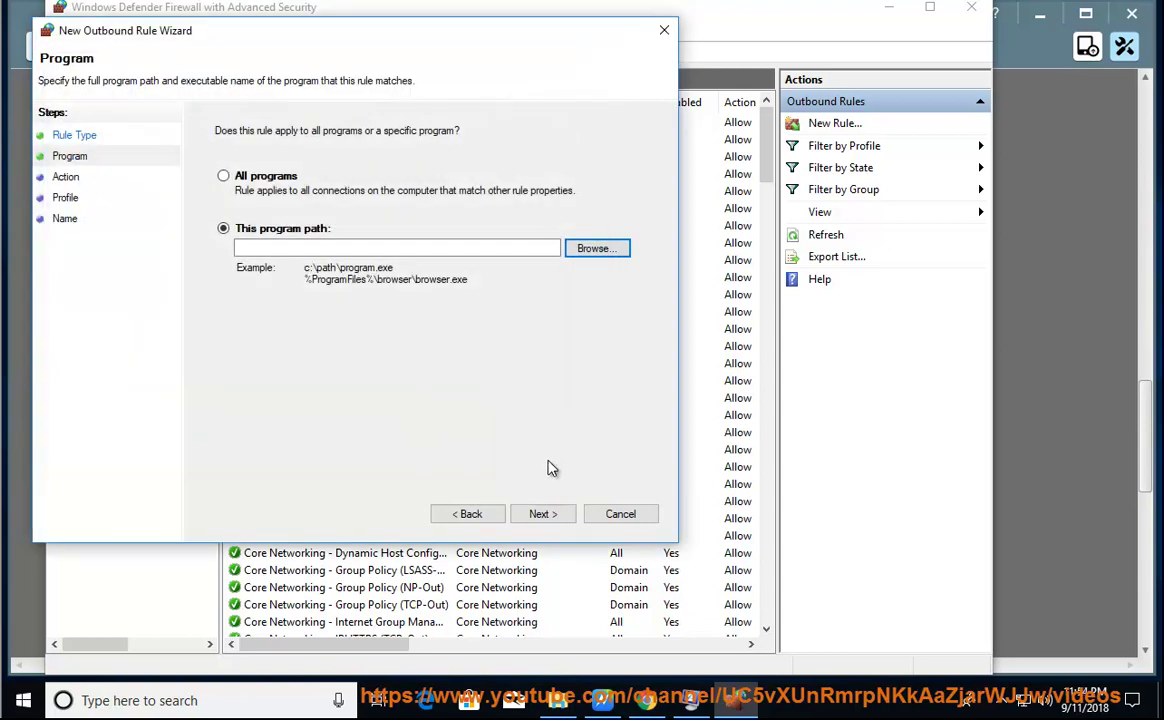
click(560, 516)
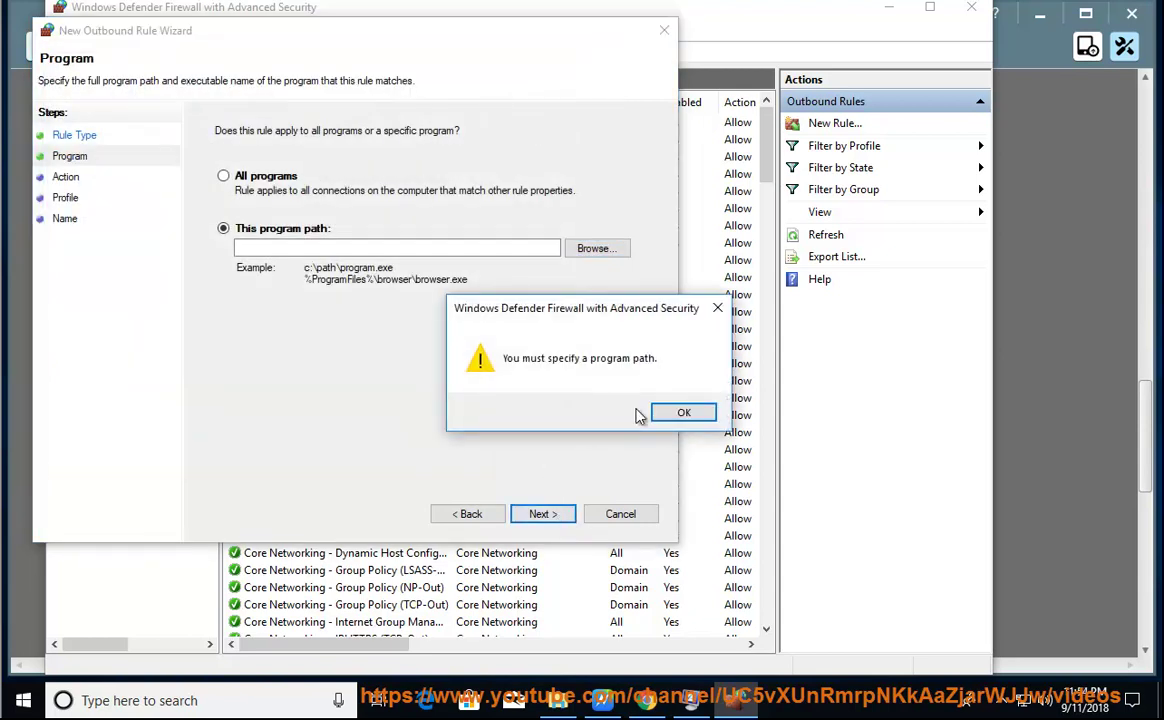
click(683, 415)
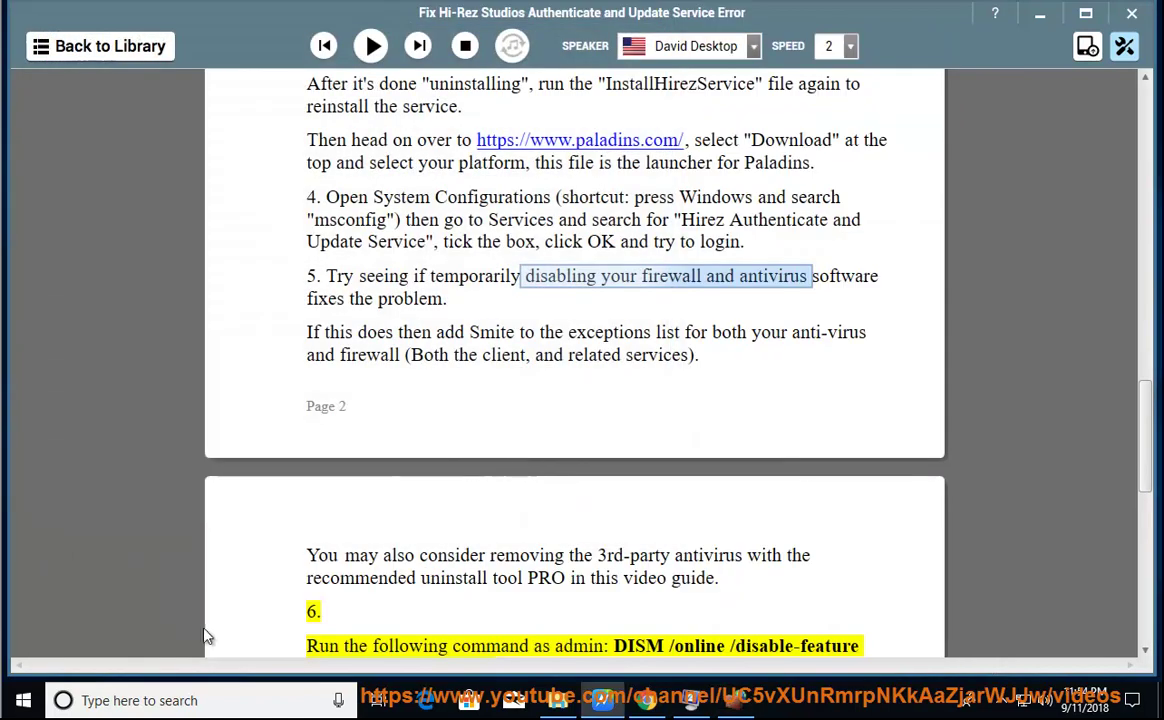
Search for defe, open Windows Defender settings and launch Windows Defender Security Center
click(169, 700)
text(defe)
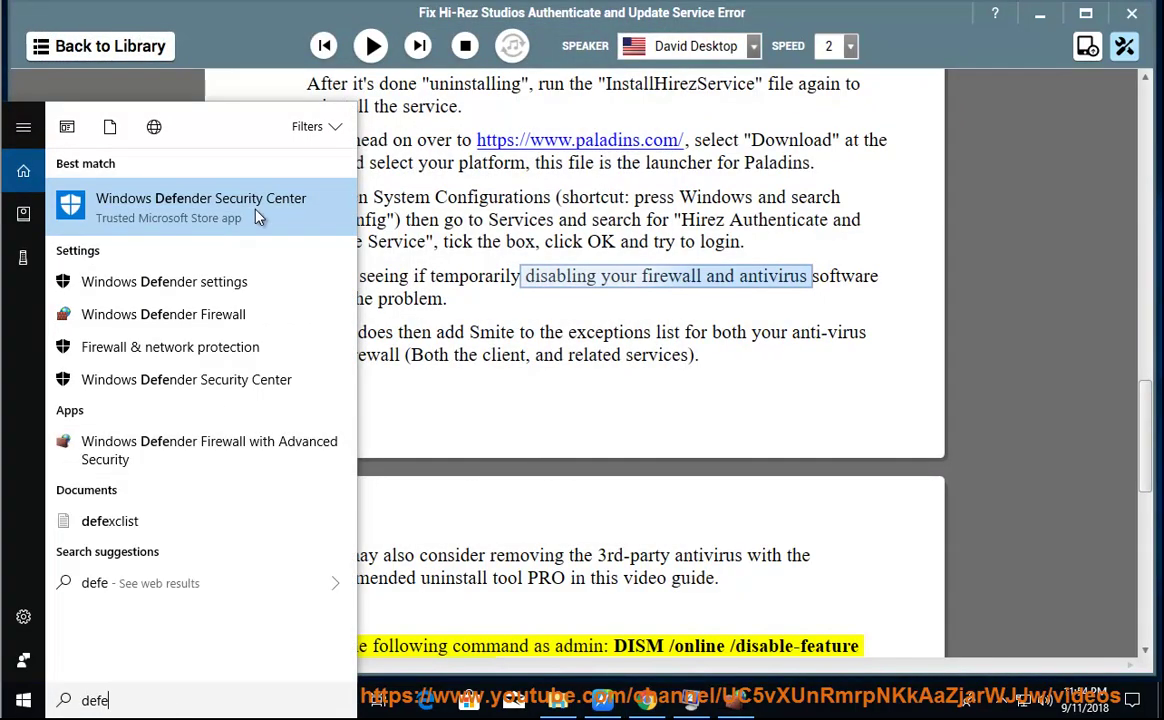
click(247, 292)
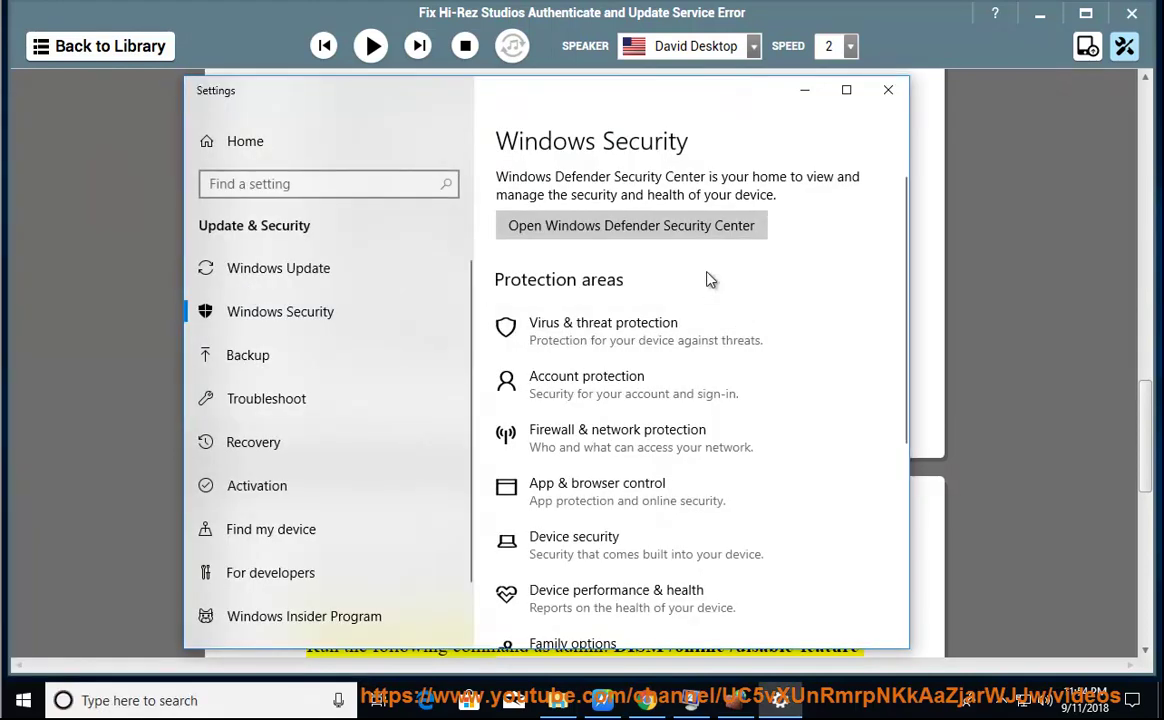
click(696, 231)
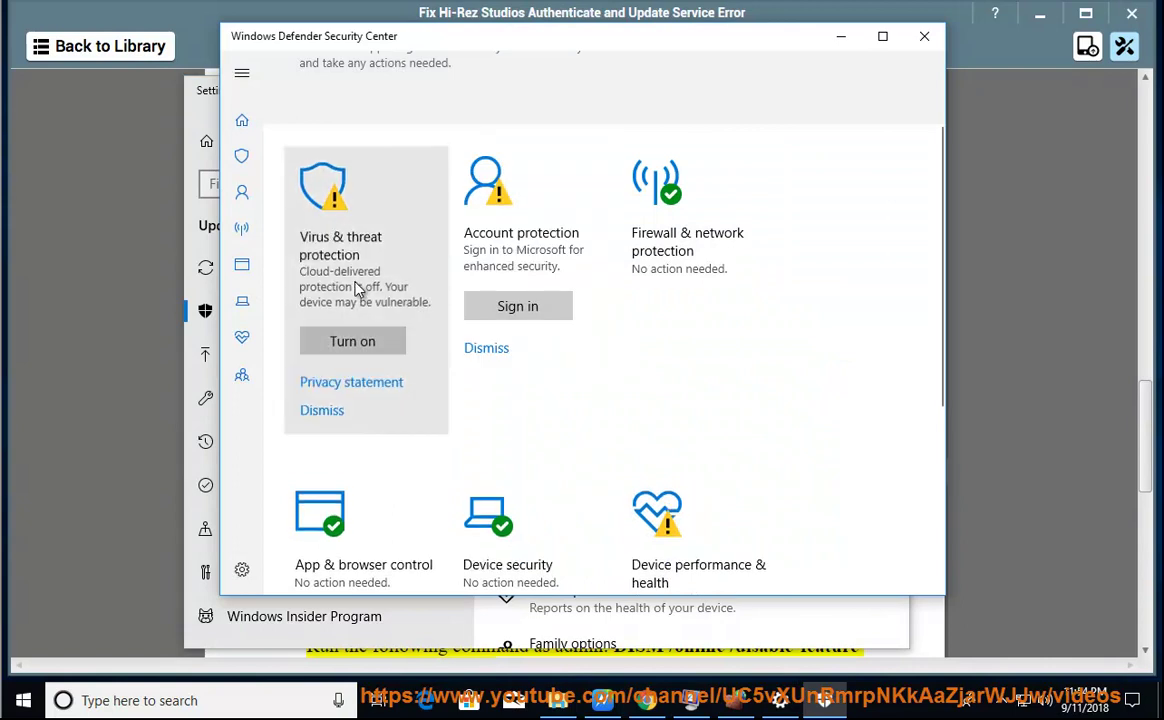
Open the Virus & threat protection settings and go to the antivirus exclusions page
click(358, 289)
click(509, 461)
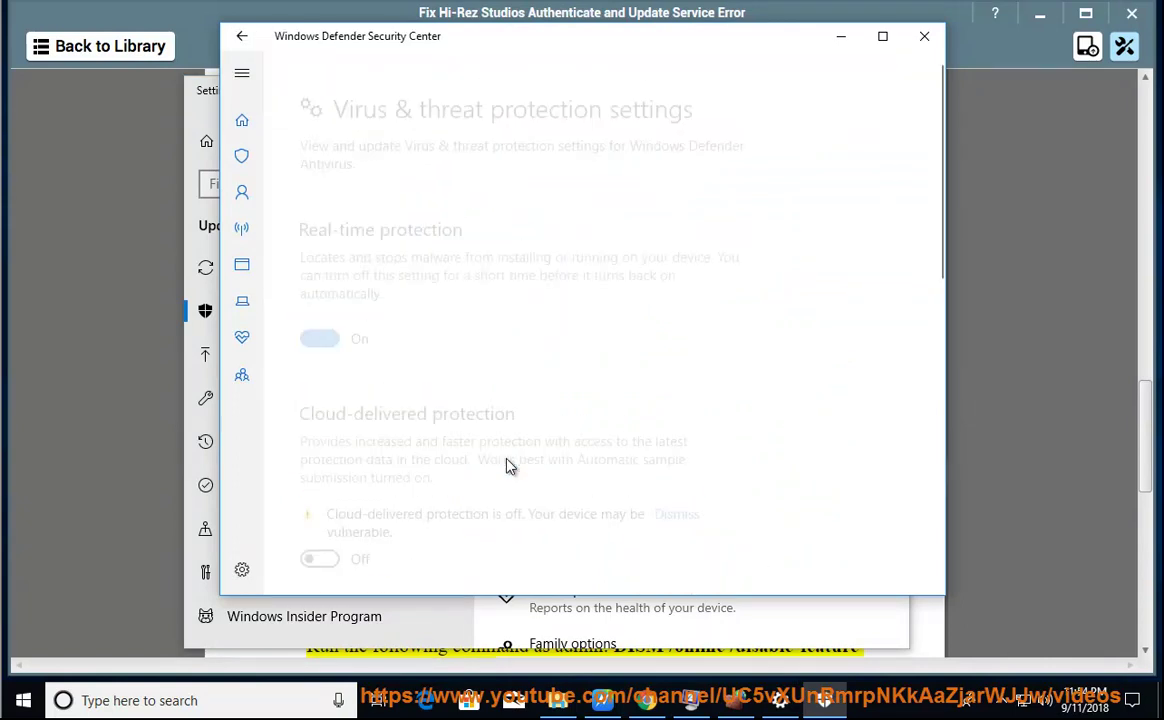
scroll(536, 425, down, 5)
scroll(543, 425, down, 4)
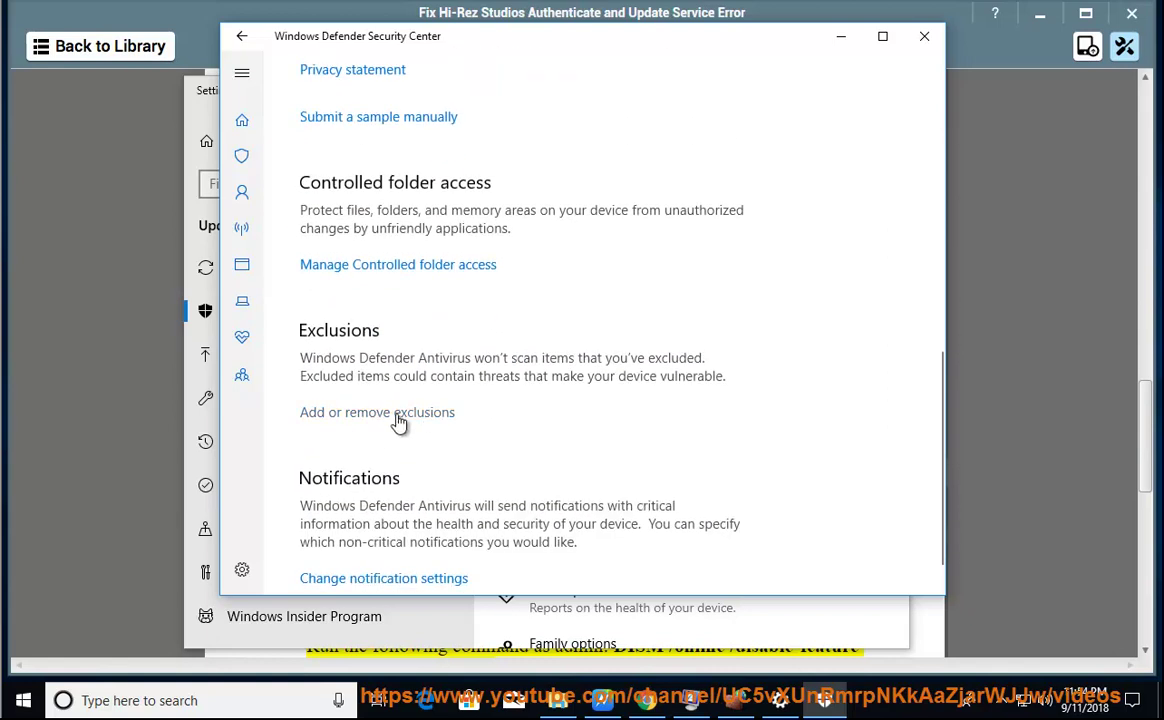
click(399, 423)
Try to add a file exclusion from Program Files (x86)\Steam\steamapps on drive C, and cancel the file selection
click(396, 225)
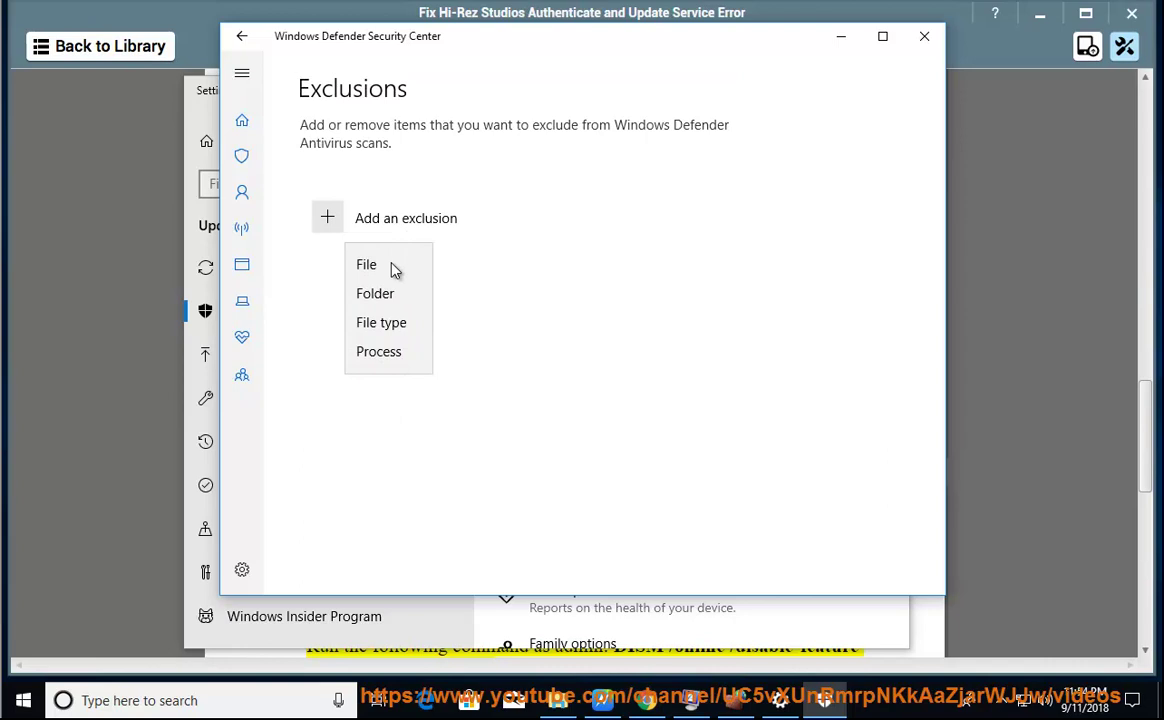
click(367, 264)
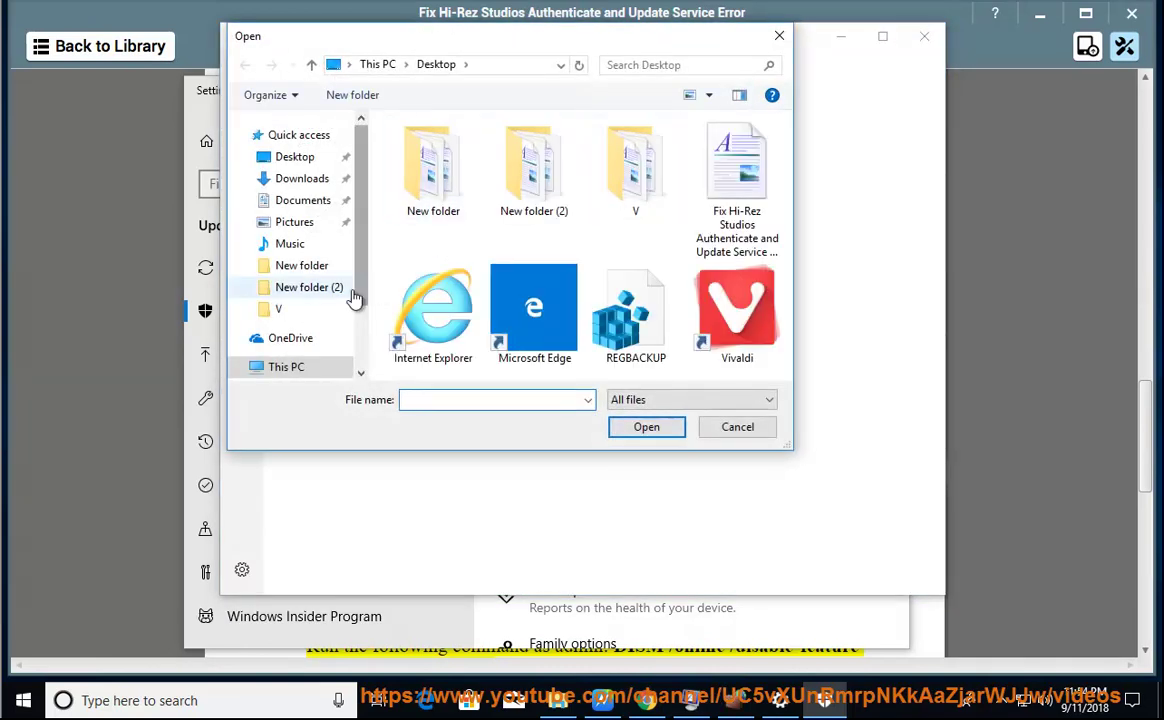
drag(359, 234, 333, 327)
click(312, 271)
scroll(520, 273, down, 5)
double_click(510, 320)
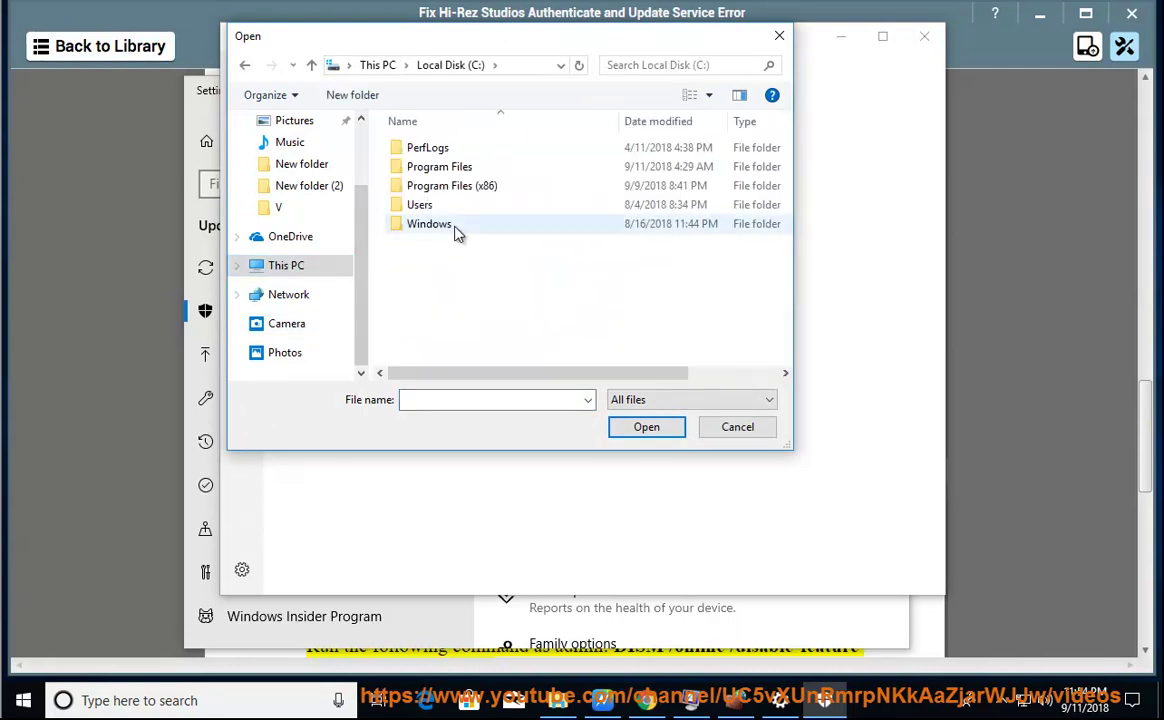
double_click(437, 186)
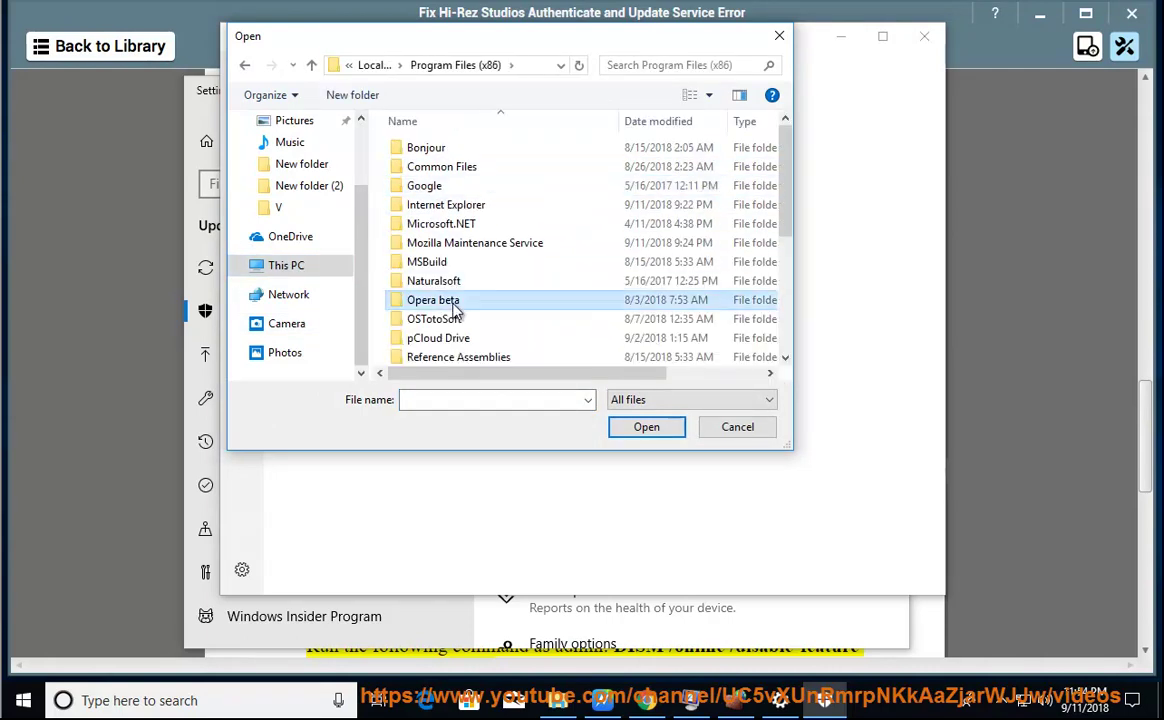
scroll(455, 312, down, 4)
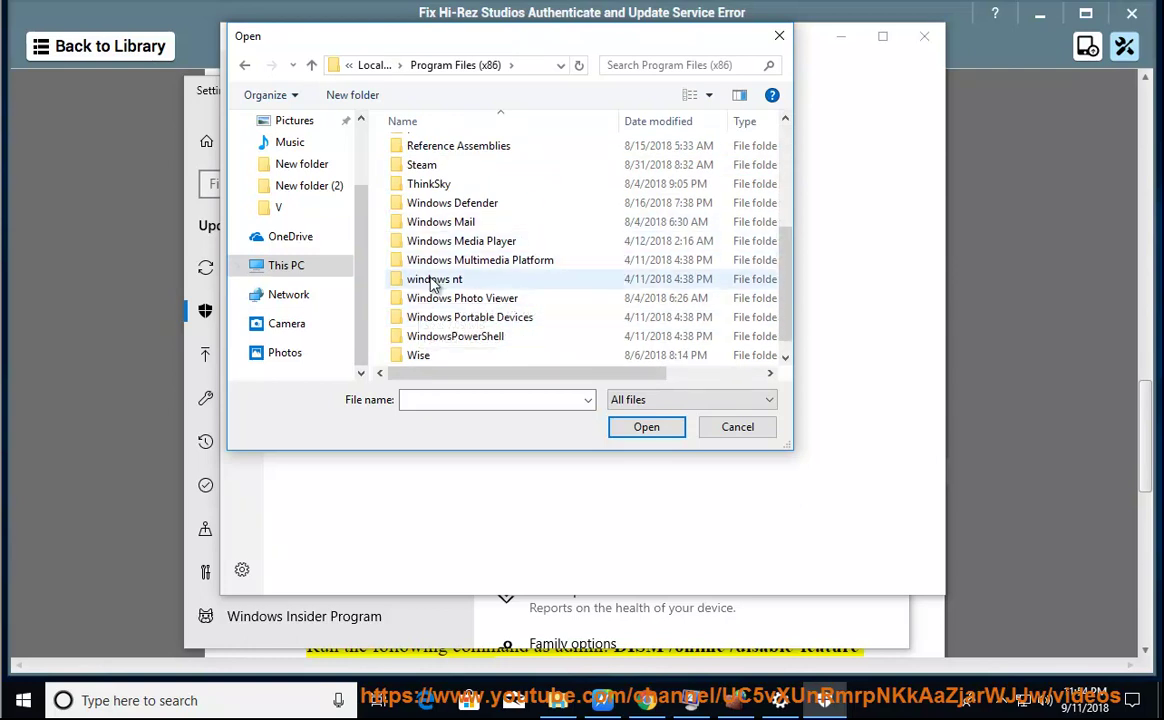
scroll(432, 275, up, 1)
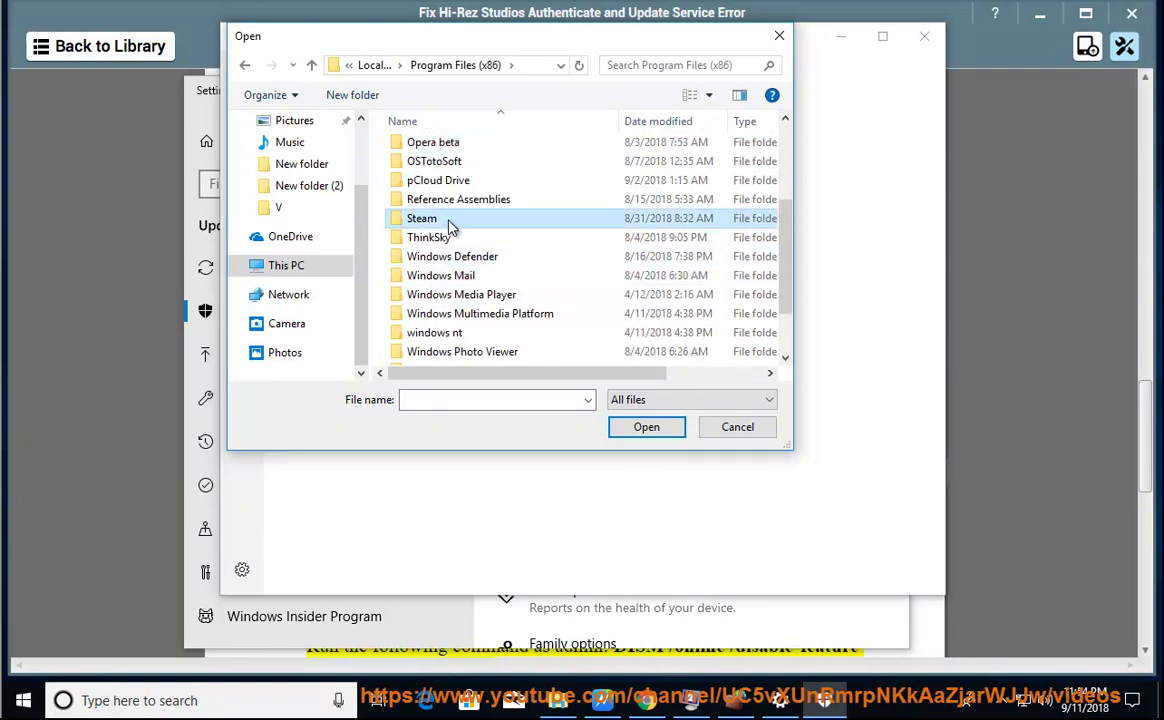
double_click(443, 220)
scroll(447, 352, down, 3)
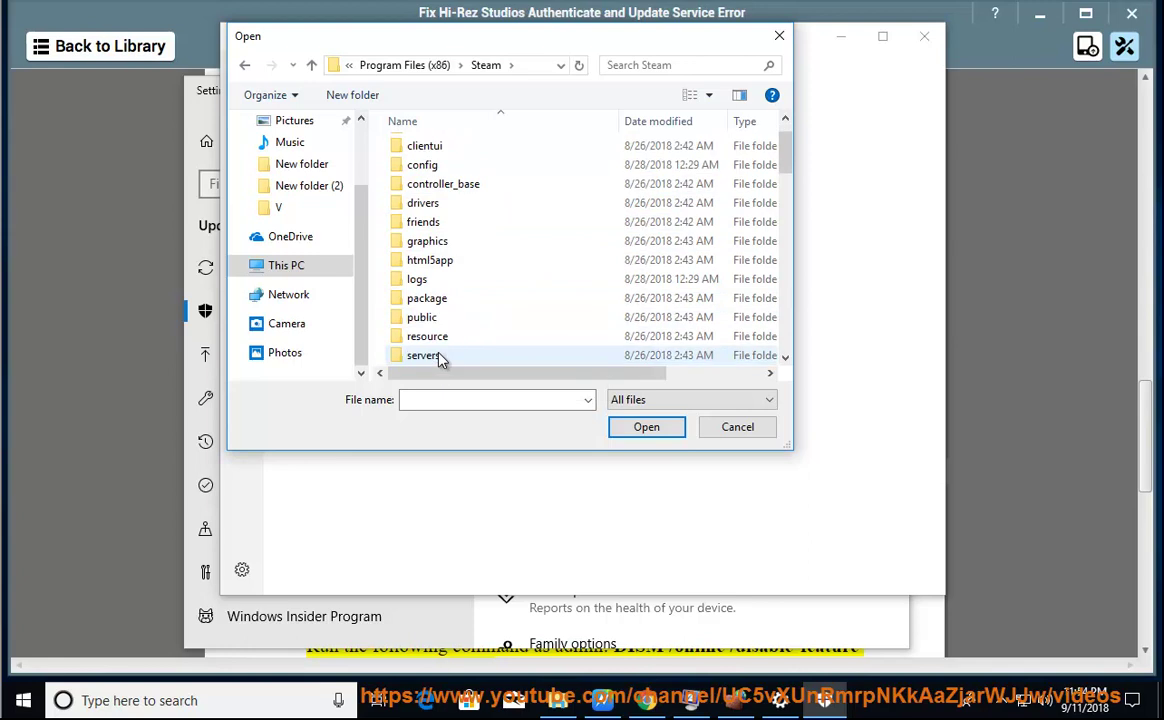
double_click(438, 301)
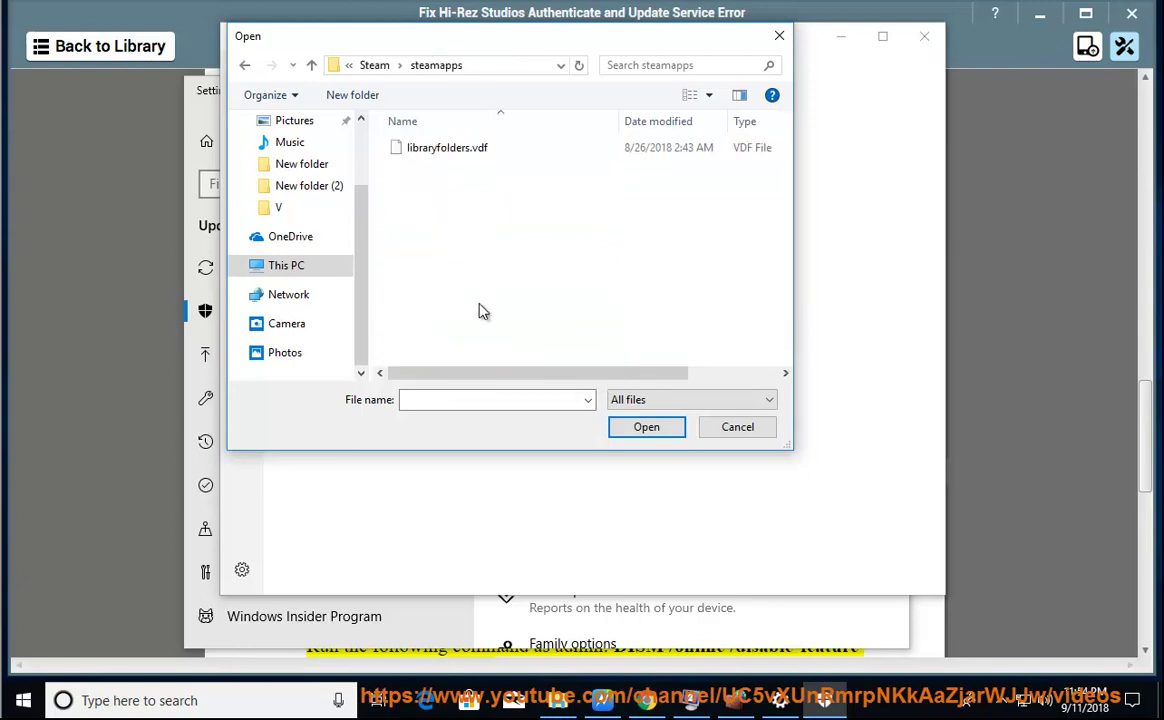
click(737, 426)
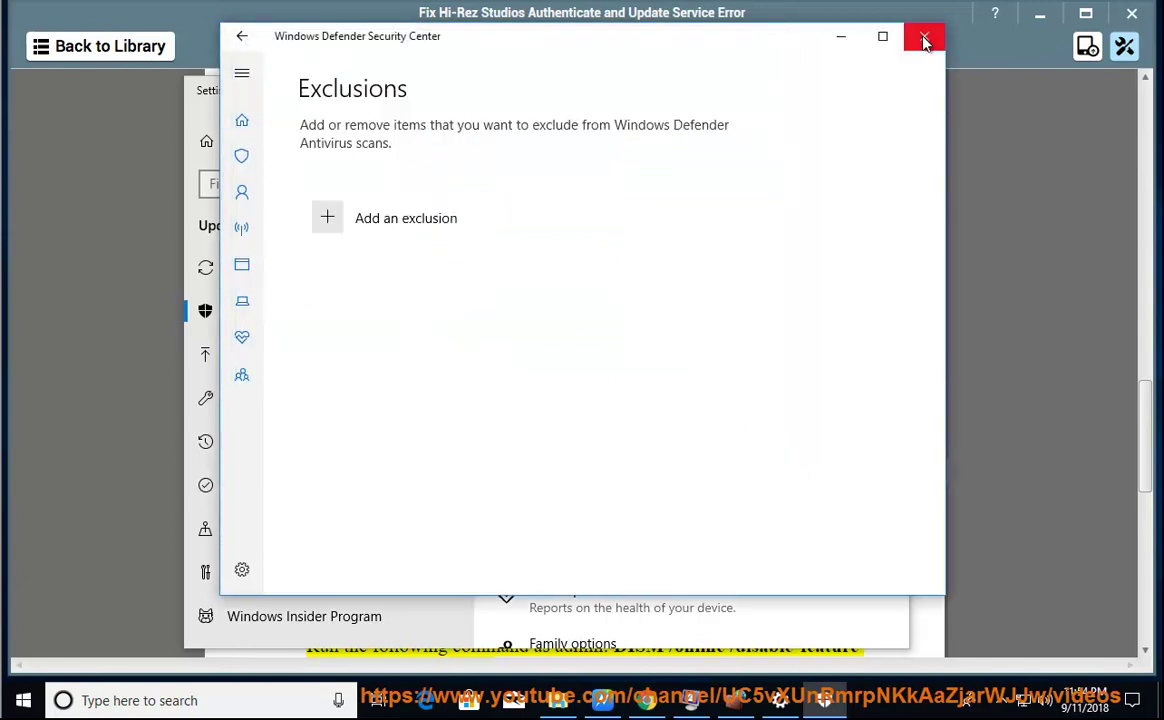
Close Windows Defender Security Center and Settings, and continue the guide from the paragraph about removing third-party antivirus
click(914, 34)
click(888, 90)
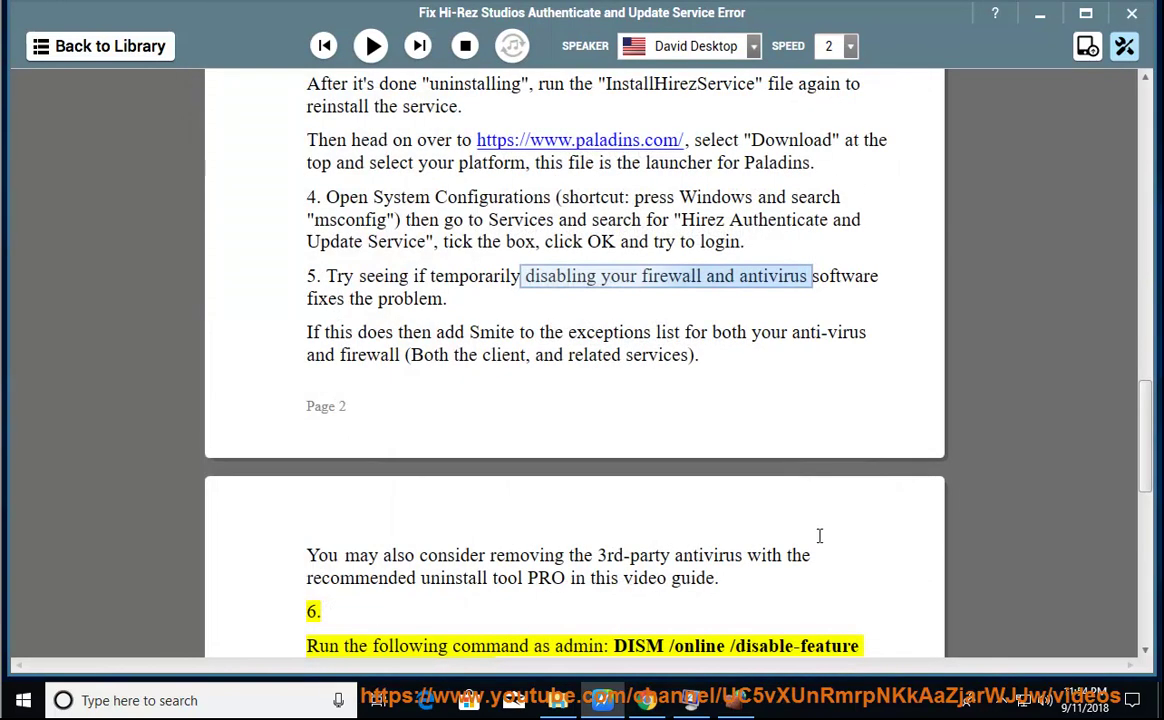
click(802, 560)
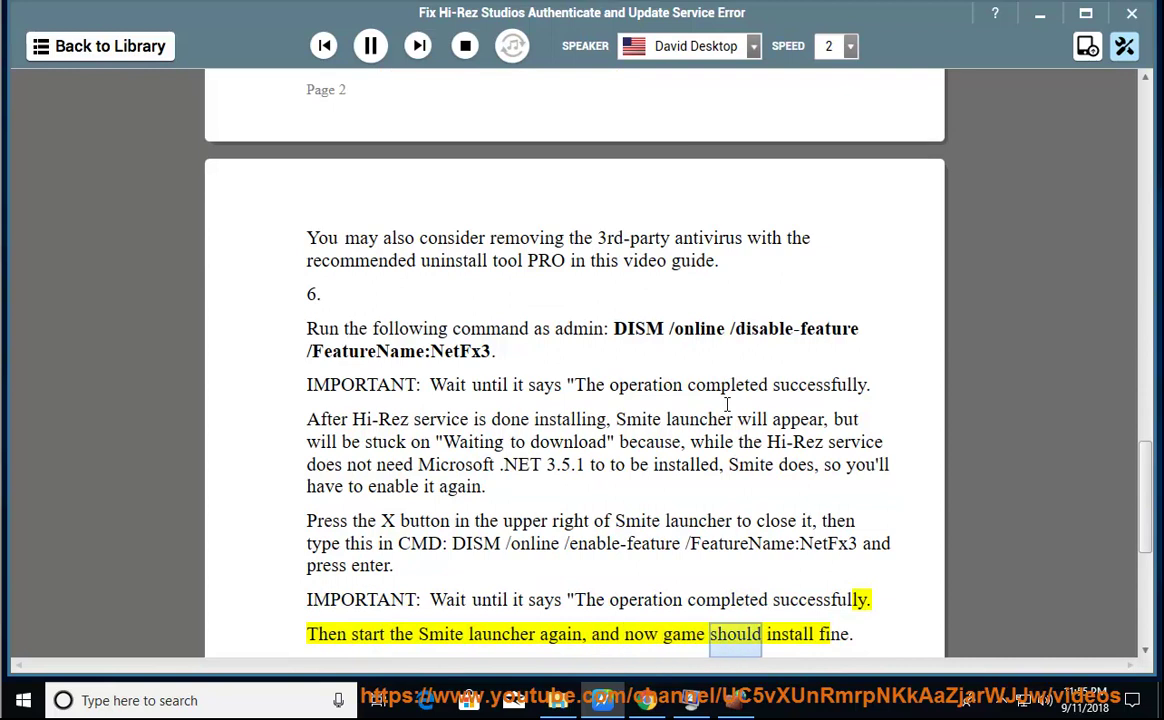
Pause the narration and copy the command DISM /online /disable-feature /FeatureName:NetFx3 from item 6 of the guide
click(375, 51)
drag(614, 306, 493, 329)
right_click(479, 331)
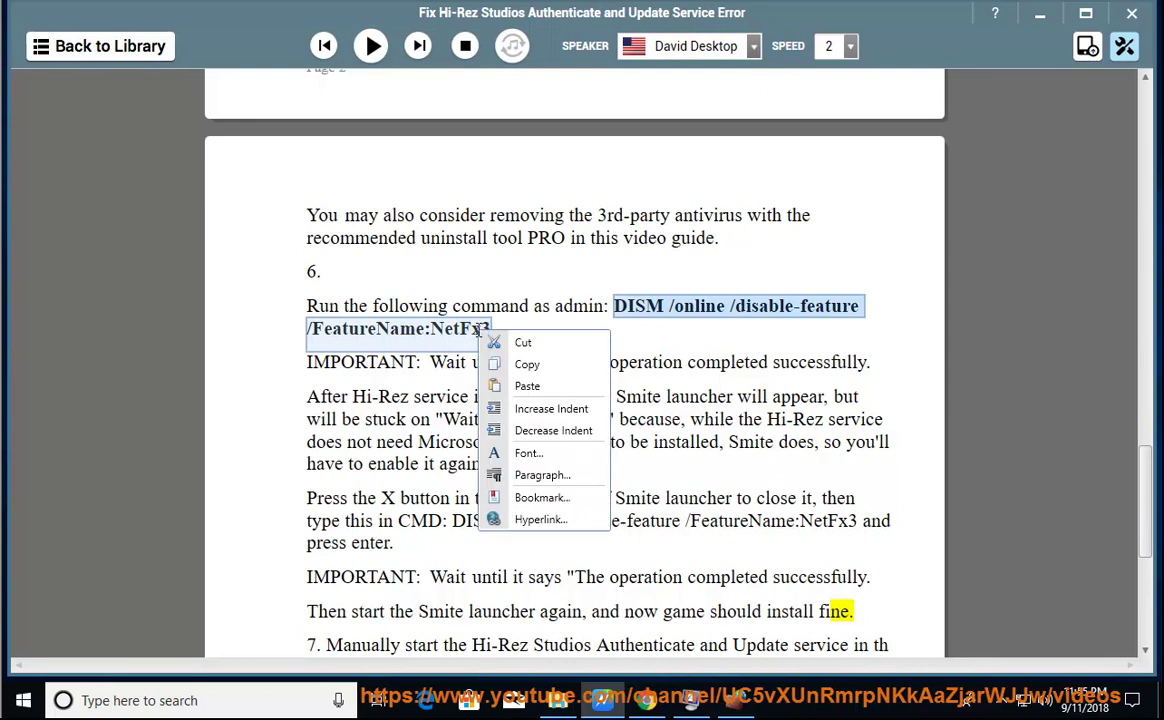
click(452, 337)
Search for cmd, run Command Prompt as administrator and allow it to make changes to the device
click(238, 703)
text(cmd)
right_click(160, 190)
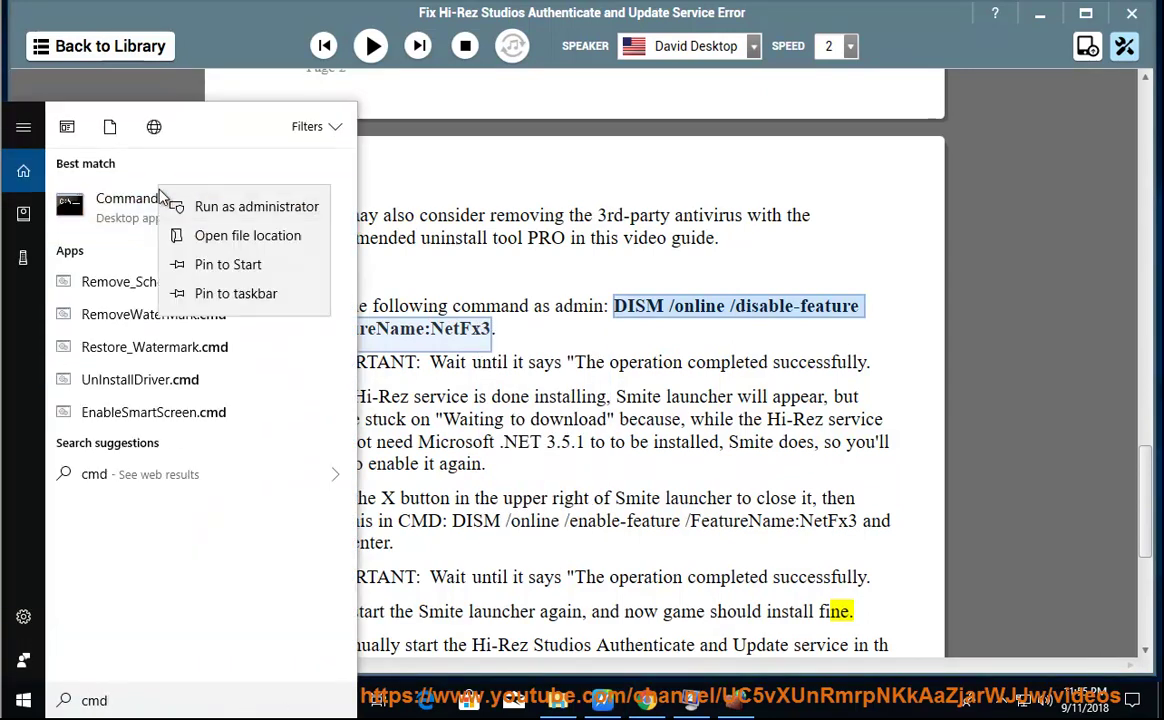
click(180, 202)
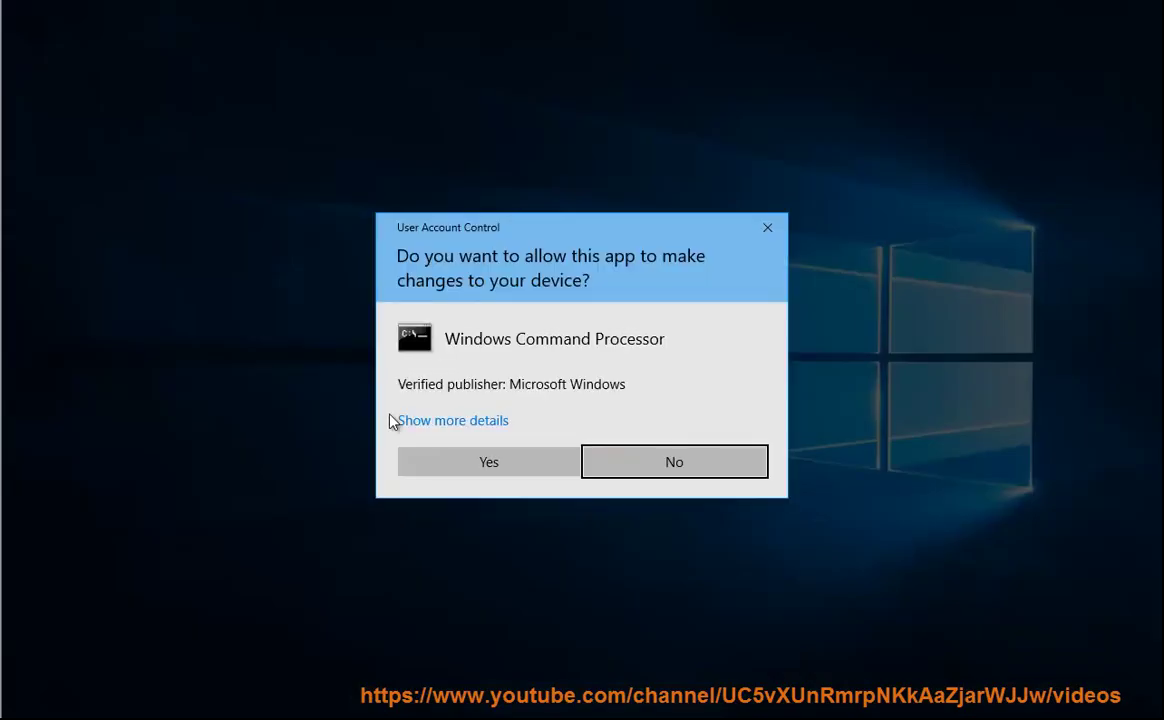
click(465, 467)
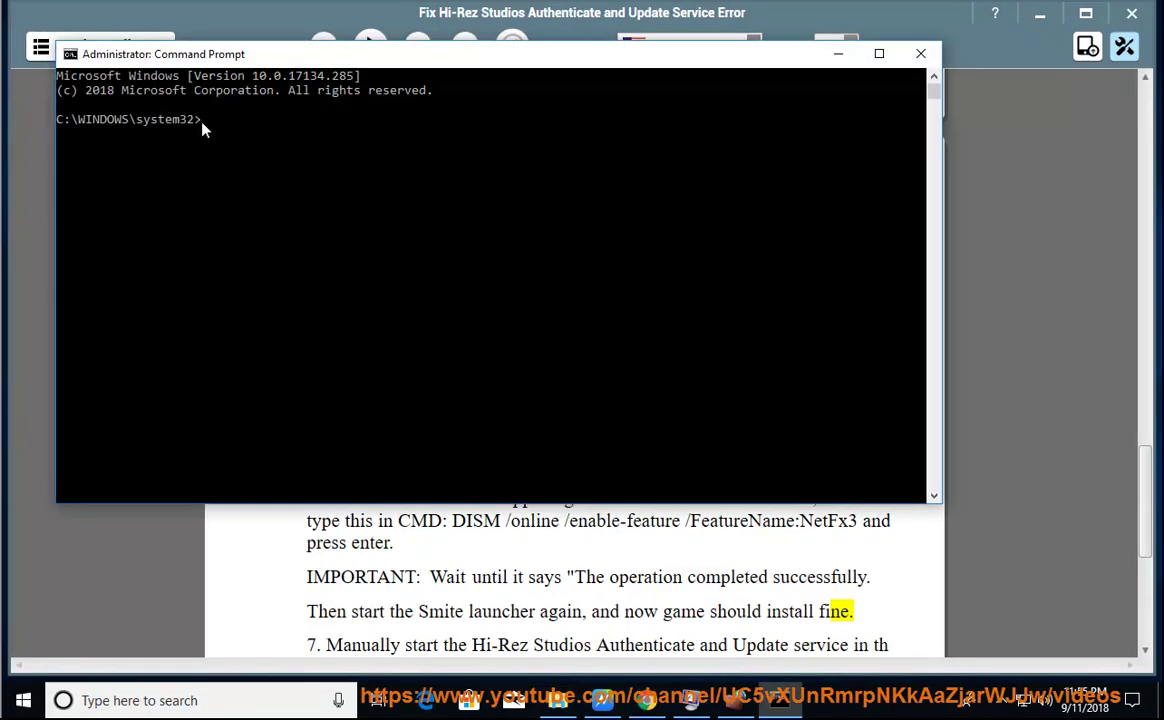
Paste the DISM disable-feature NetFx3 command at the prompt, add the note "PRESS ENTER..." after it, and dismiss the Command Prompt window
key(ctrl+v)
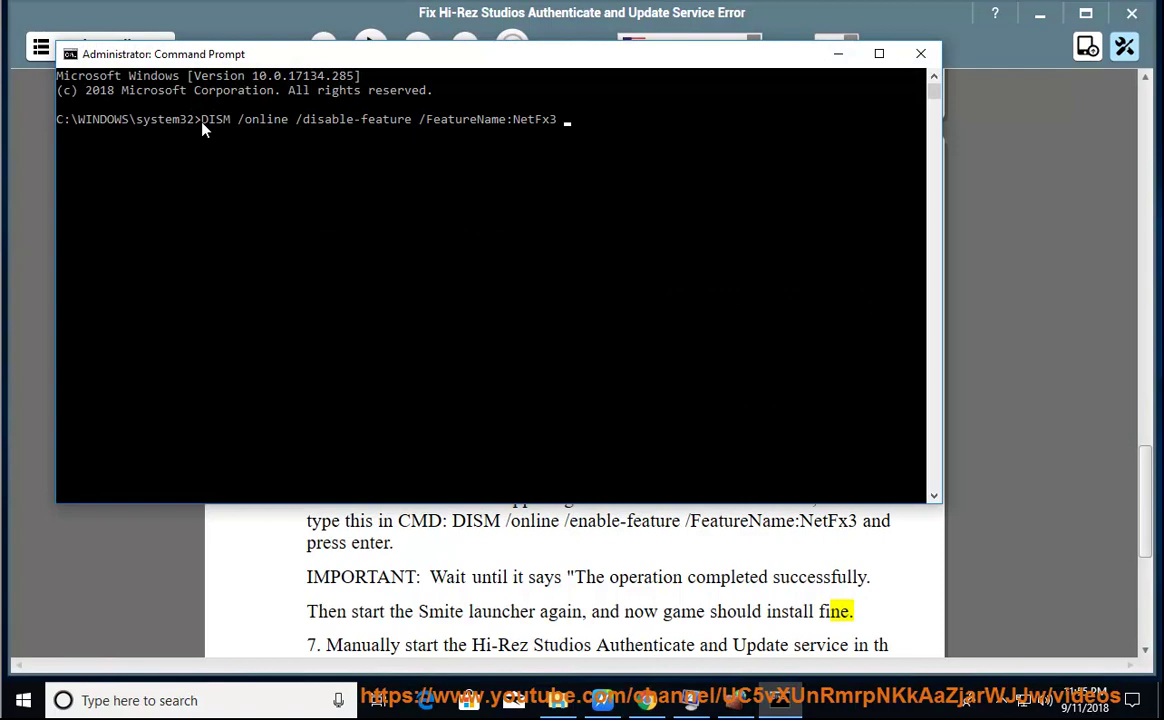
text(PRESS ENTER...)
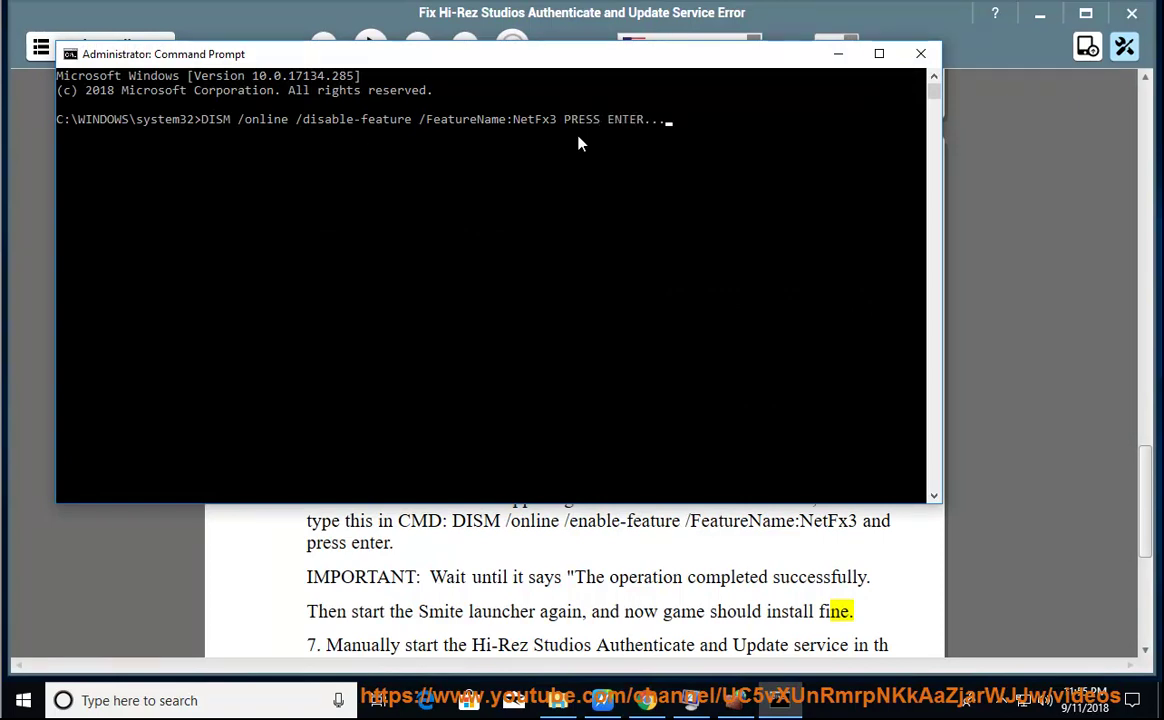
click(838, 53)
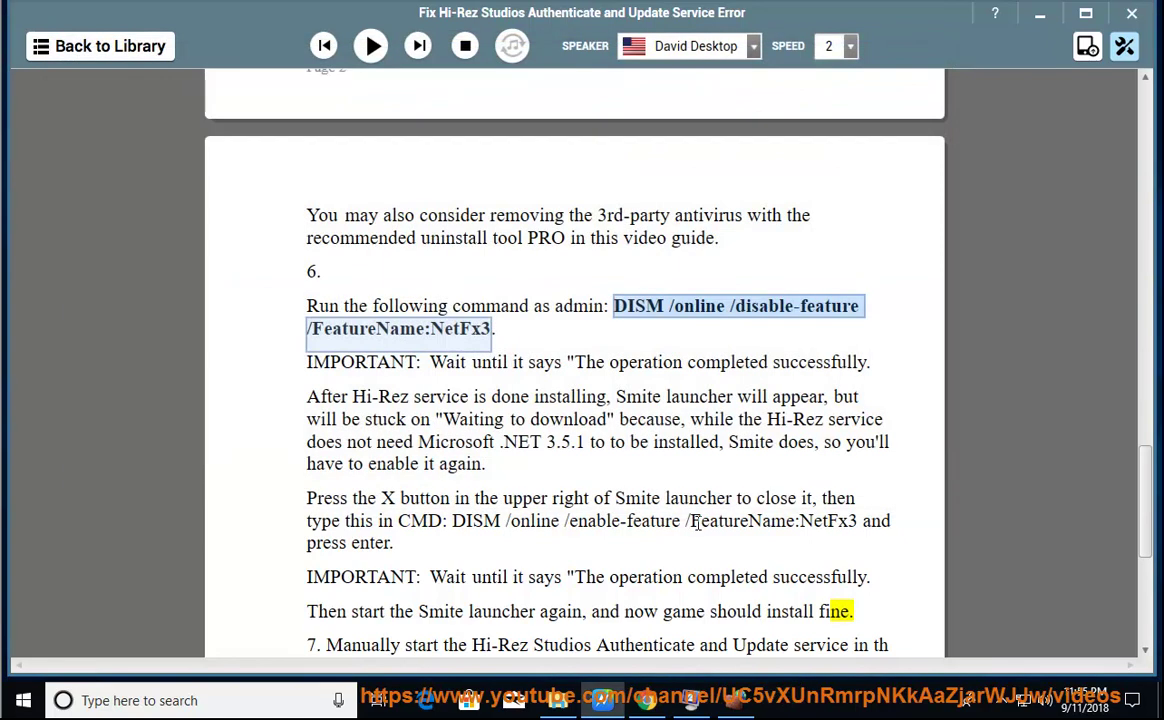
Play the guide's narration through item 7, pause it, and search for SER to open Services
click(372, 48)
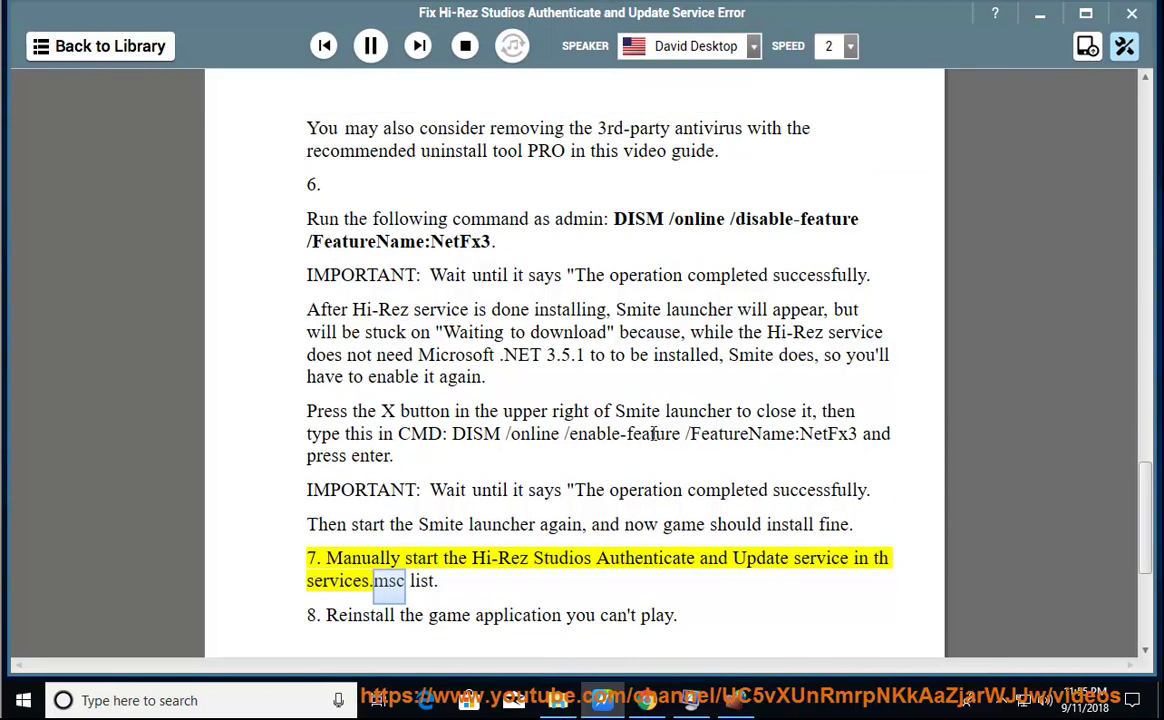
click(370, 46)
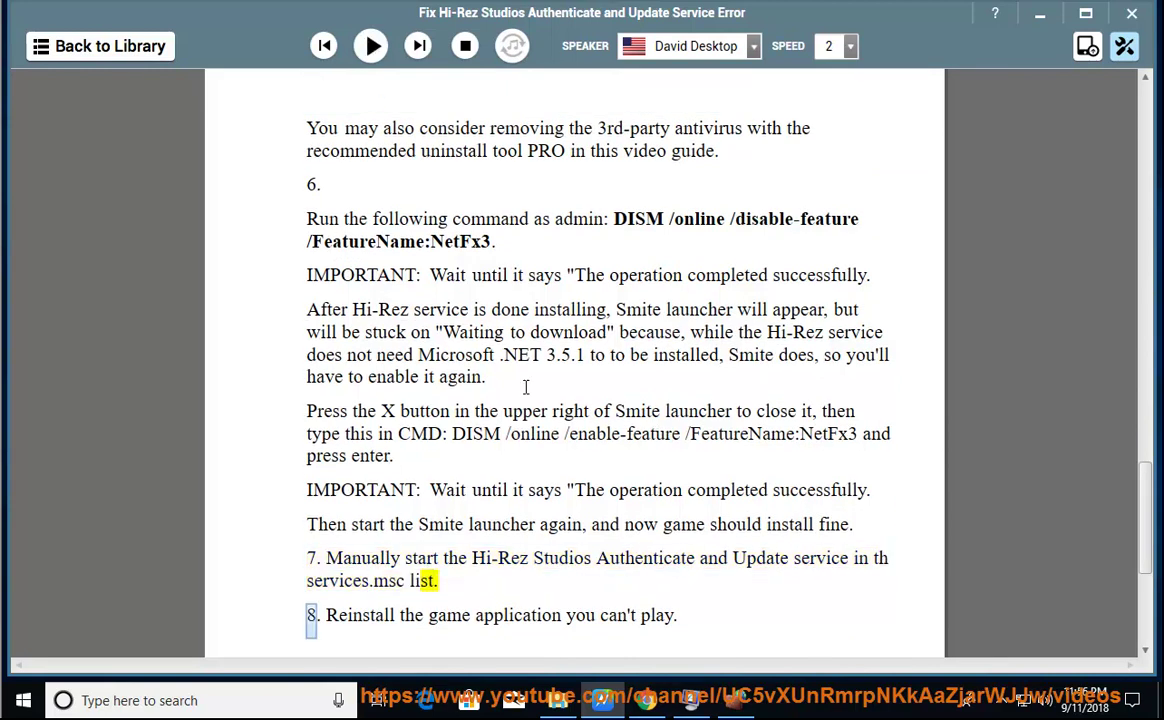
double_click(347, 581)
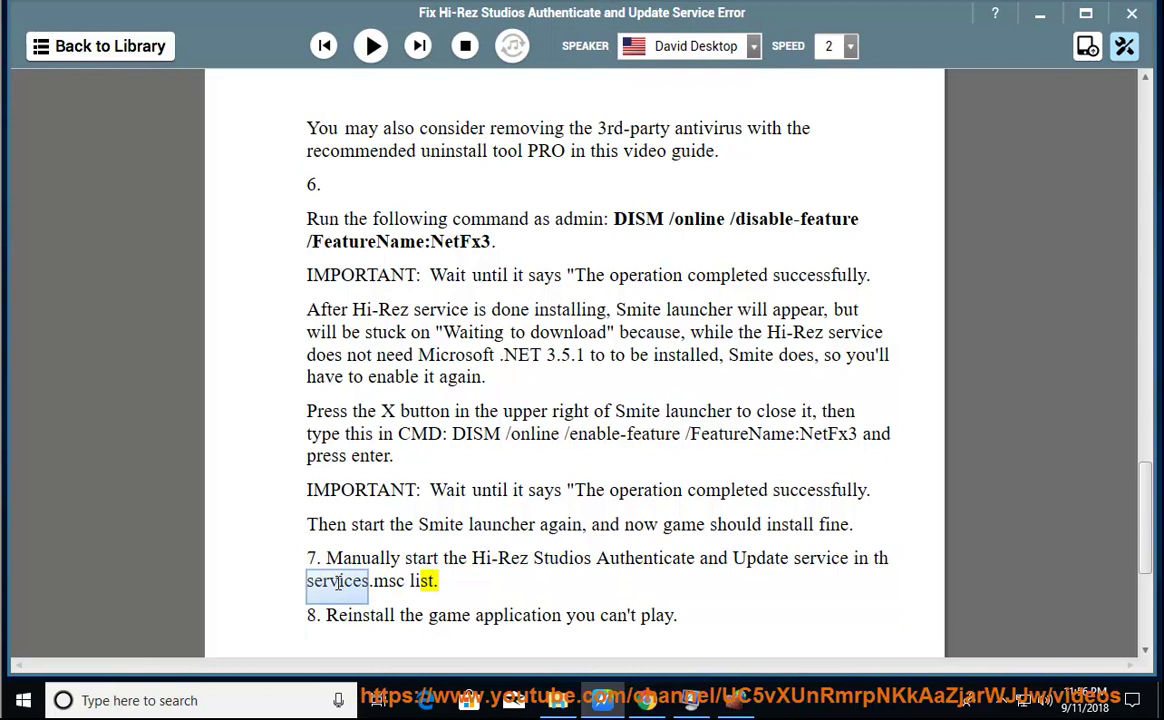
click(190, 700)
text(SER)
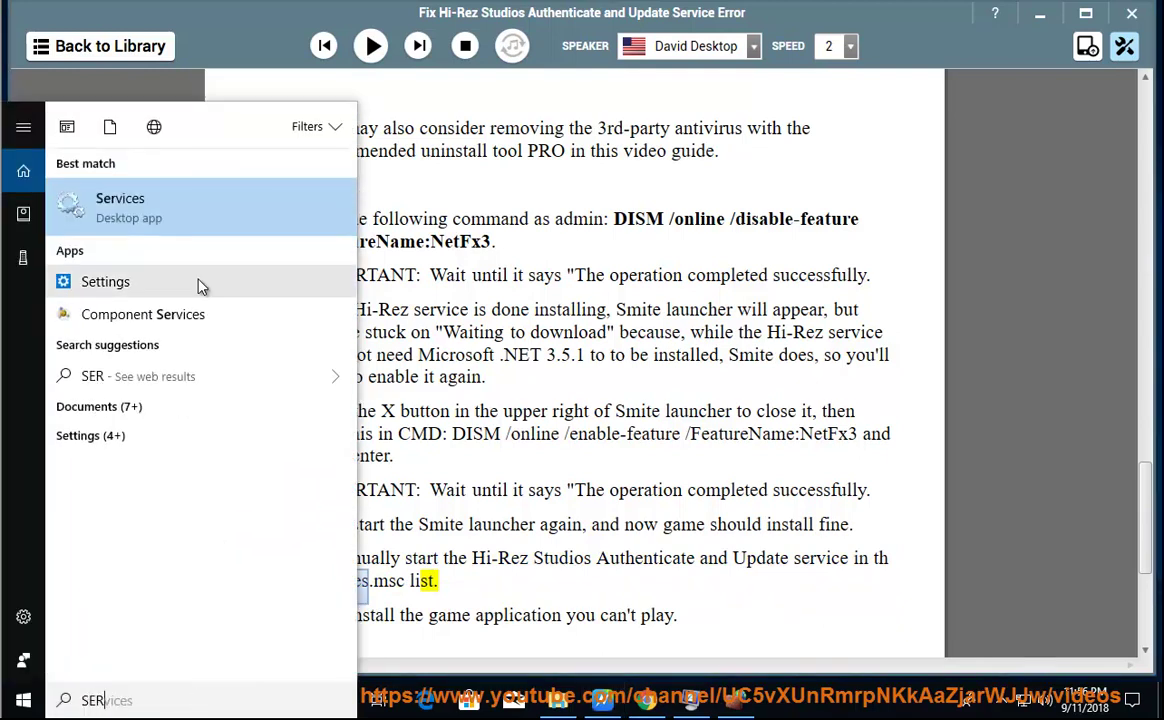
click(180, 192)
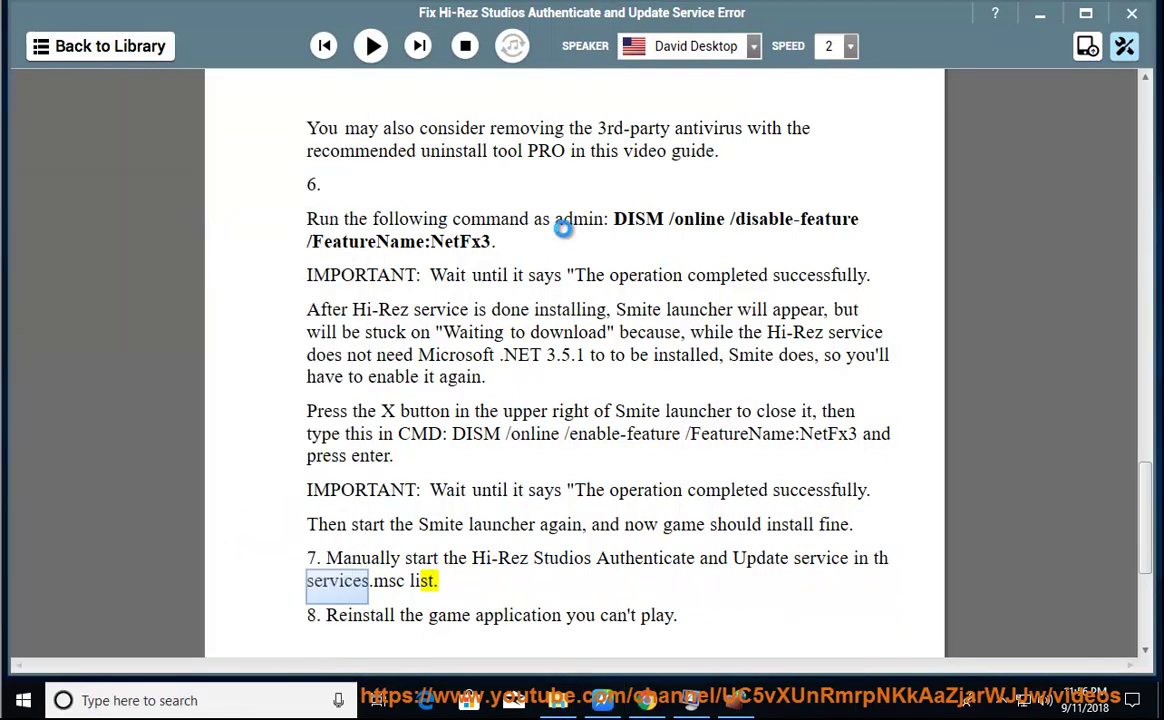
Jump to the services starting with H and show the Start and Properties options on Human Interface Device Service as an example
click(712, 406)
key(h)
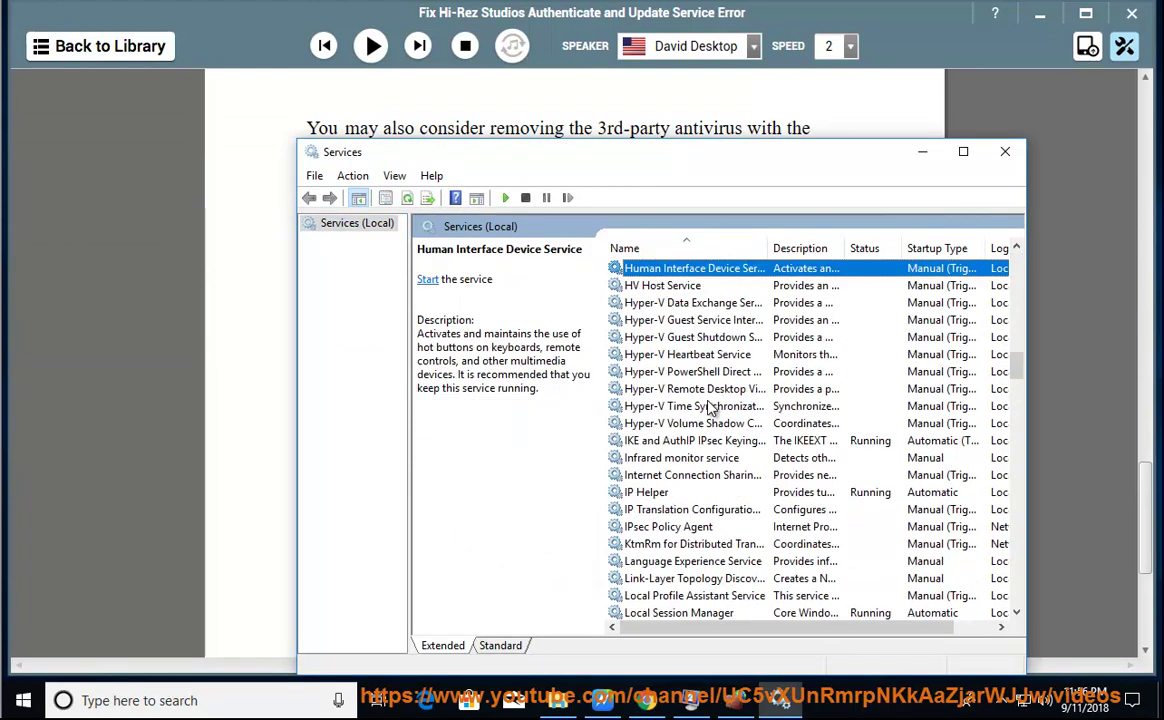
right_click(688, 276)
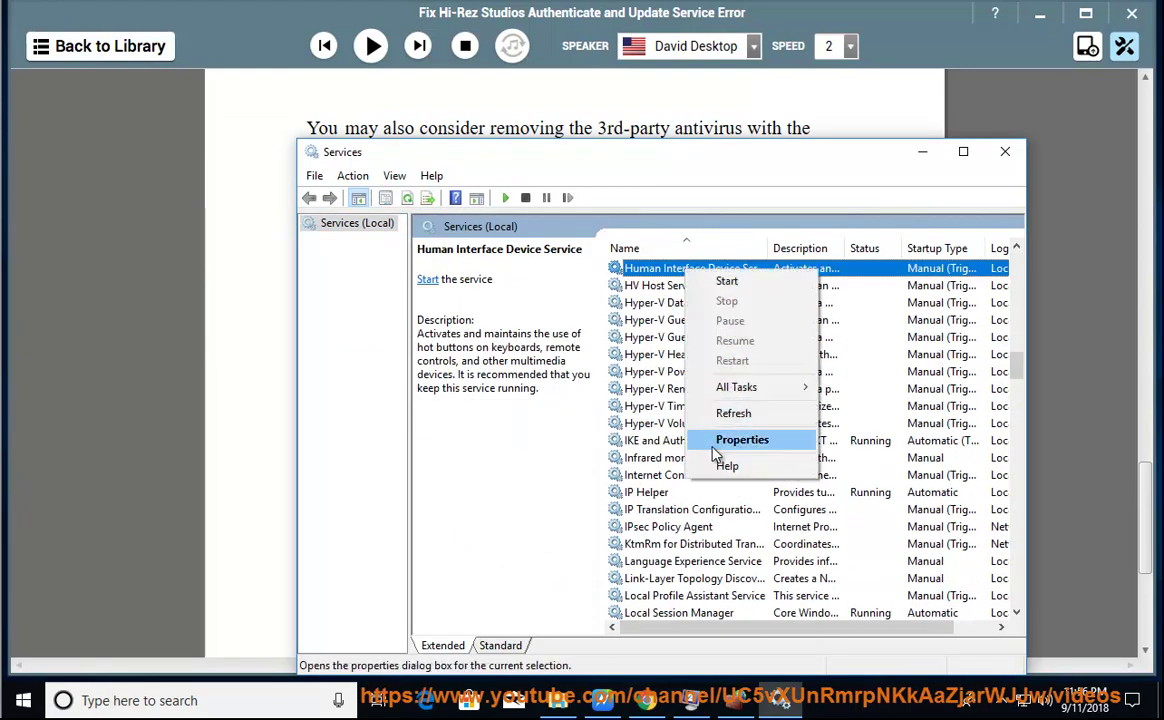
click(695, 441)
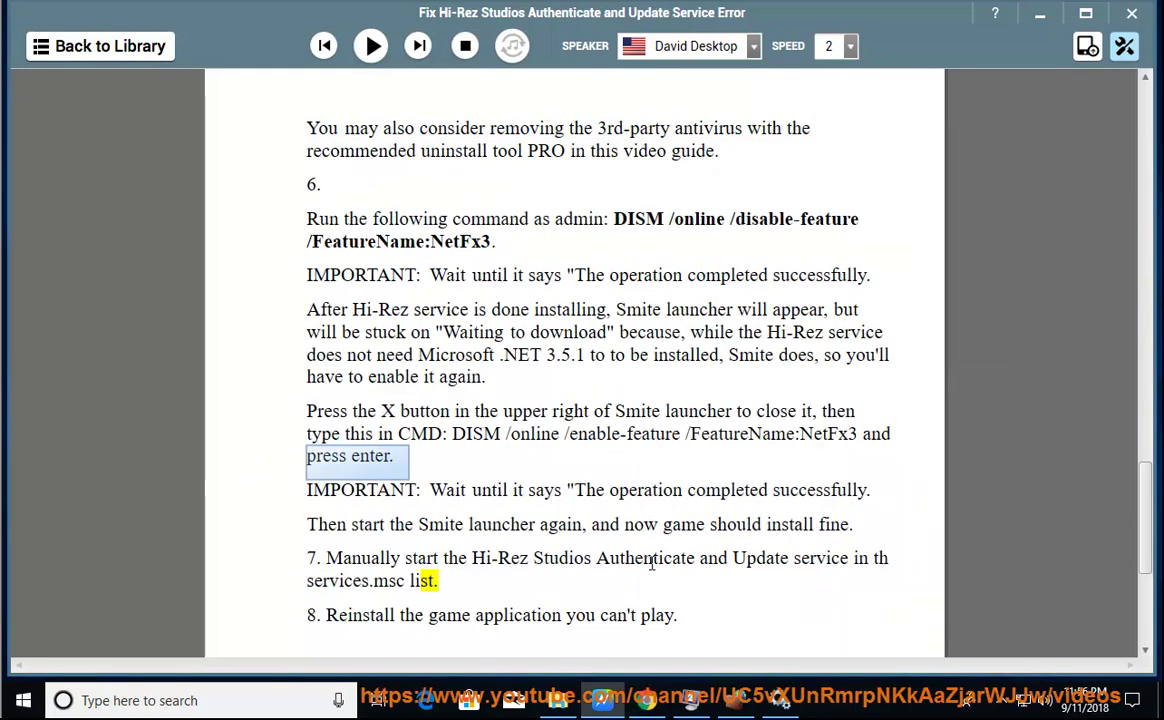
Return to the guide and resume its narration at item 8 about reinstalling the game application
click(656, 558)
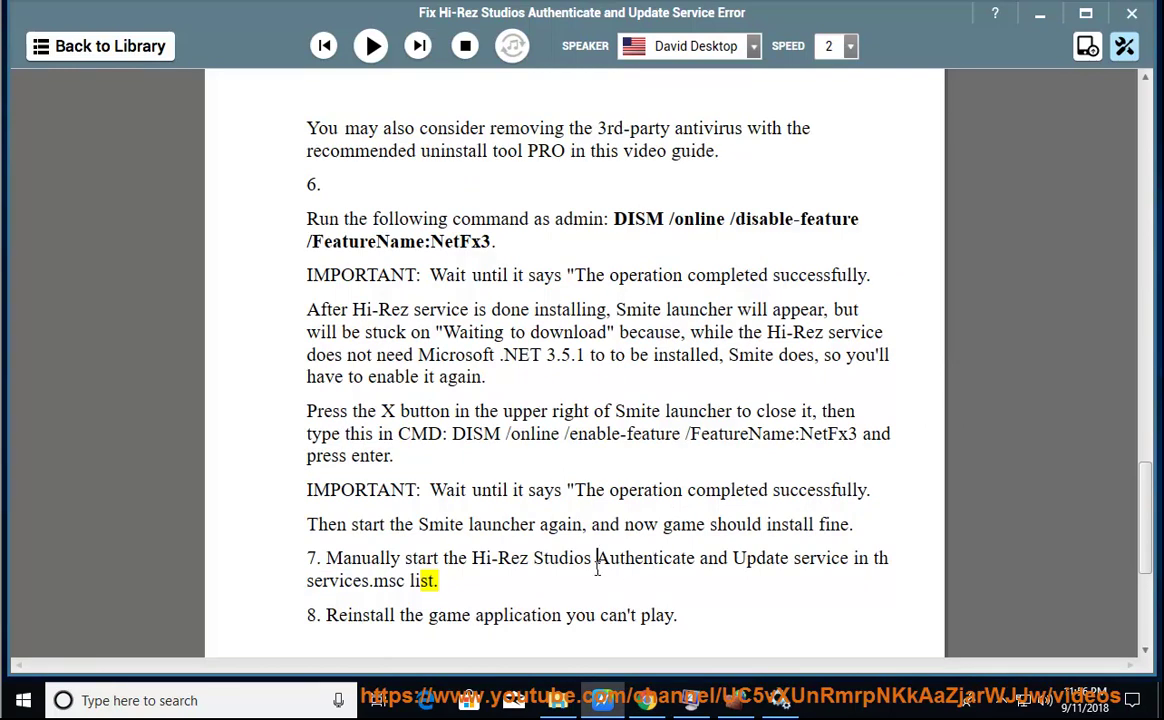
click(370, 46)
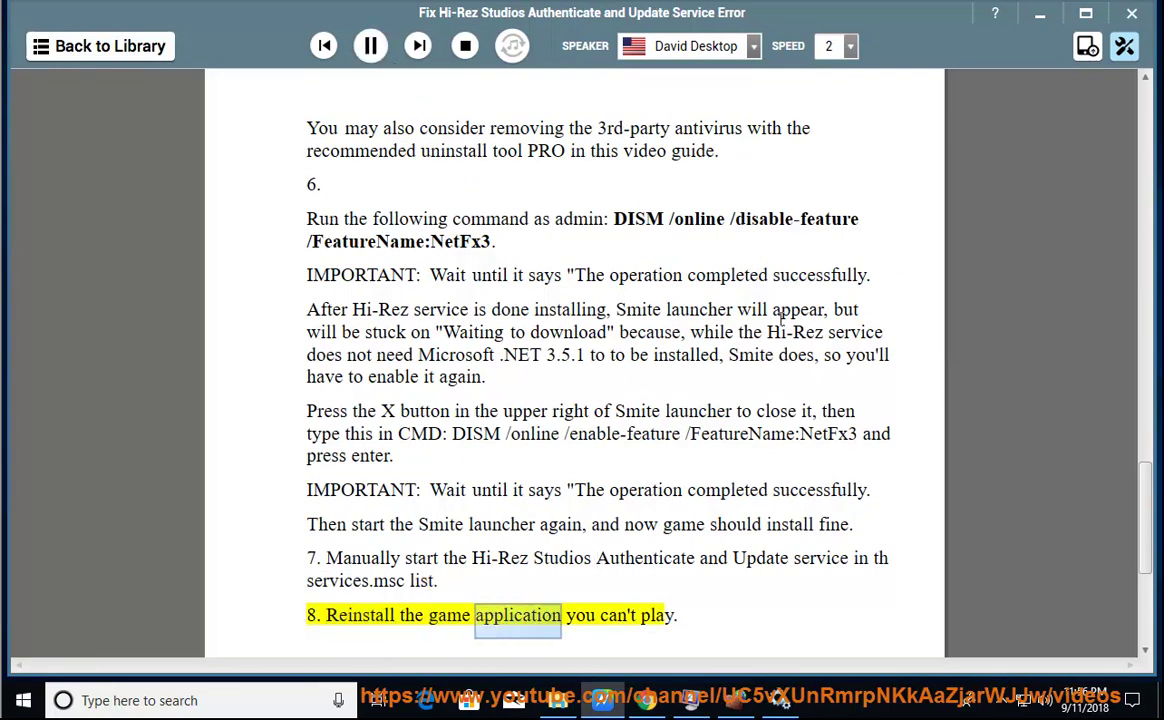